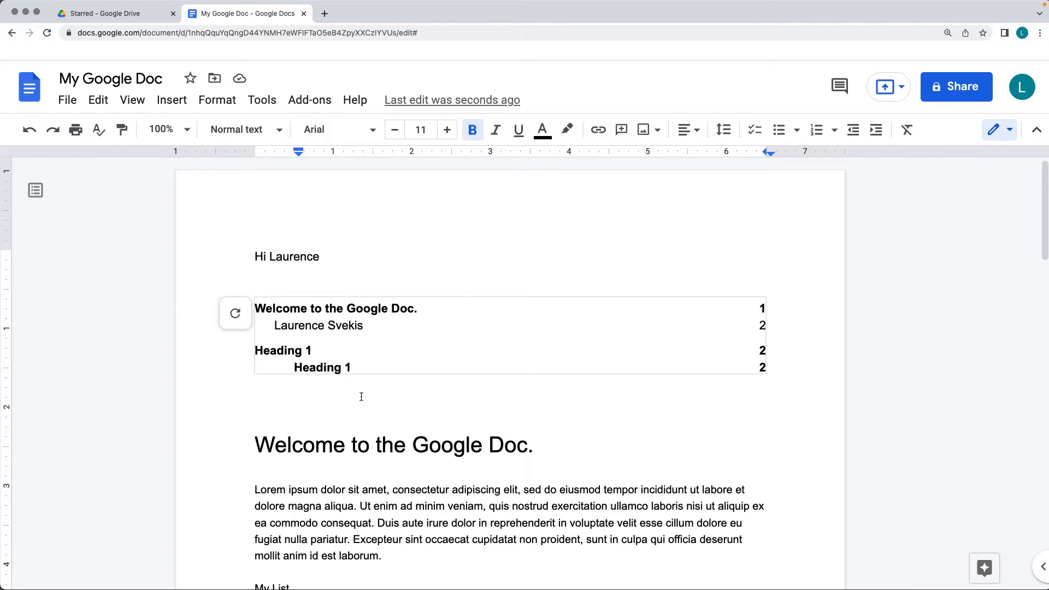
pyautogui.click(68, 103)
pyautogui.click(142, 524)
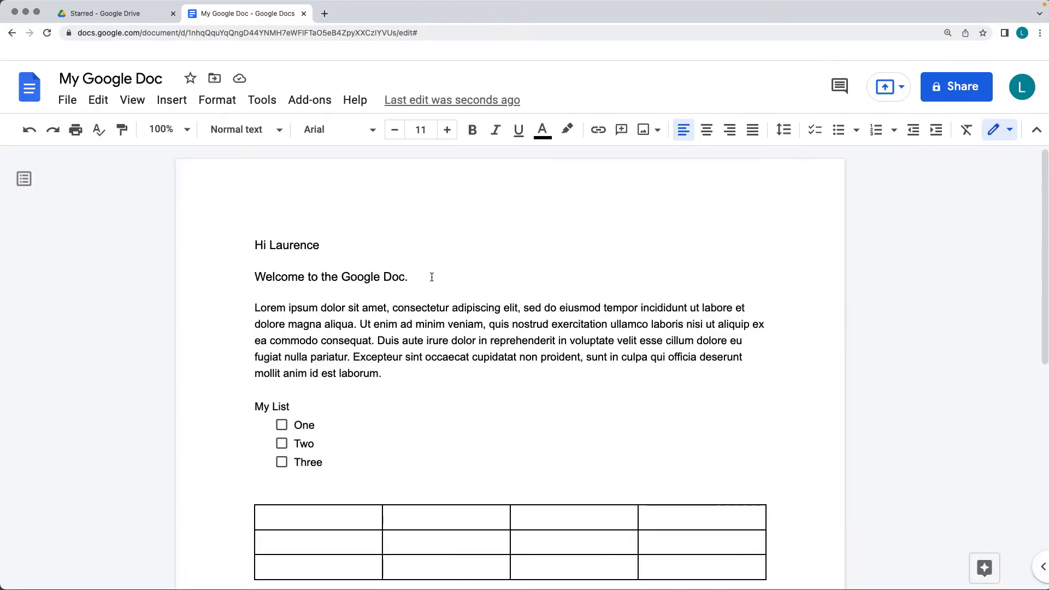
# Step: Format the "Welcome to the Google Doc." line as Heading 1
pyautogui.moveTo(432, 277); pyautogui.dragTo(202, 269)
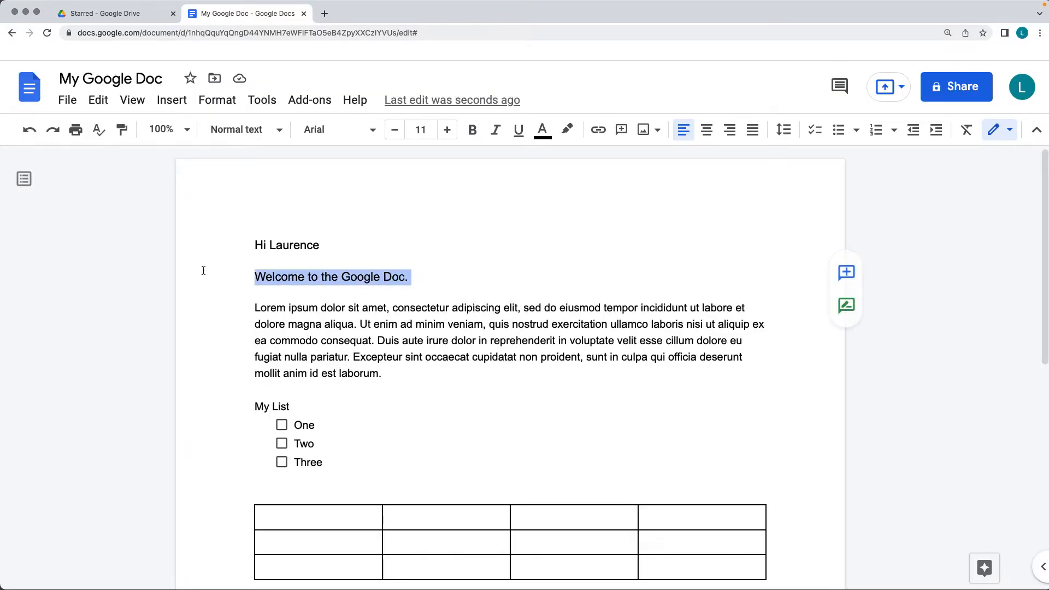
pyautogui.click(235, 131)
pyautogui.click(286, 348)
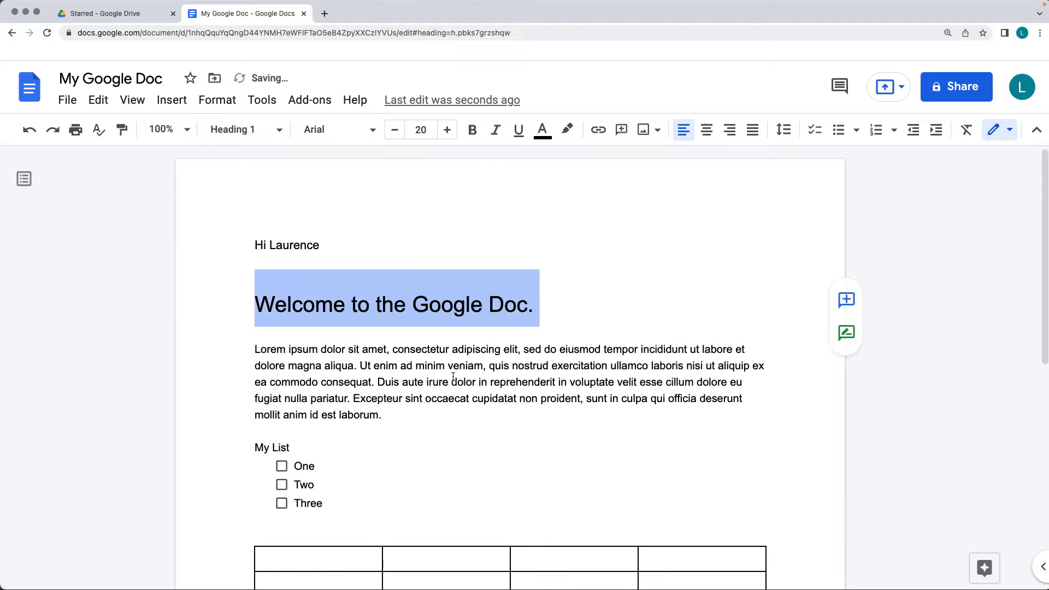
pyautogui.click(474, 362)
# Step: Add a separate line with the author's full name below the last paragraph of the document
pyautogui.scroll(-7, 389, 353)
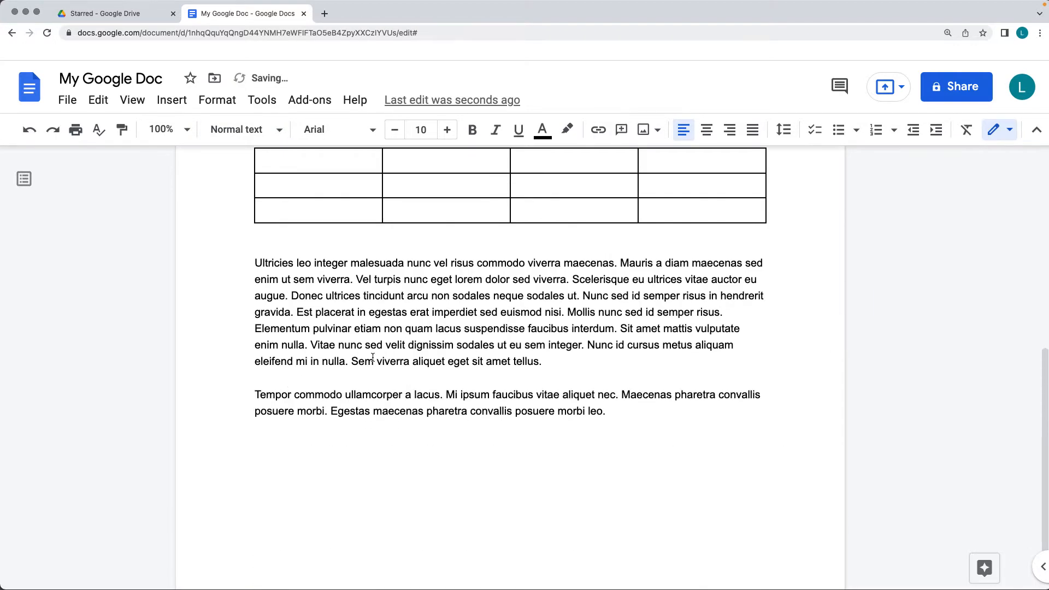
pyautogui.scroll(5, 373, 357)
pyautogui.scroll(-5, 442, 300)
pyautogui.click(663, 412)
pyautogui.press('Return')
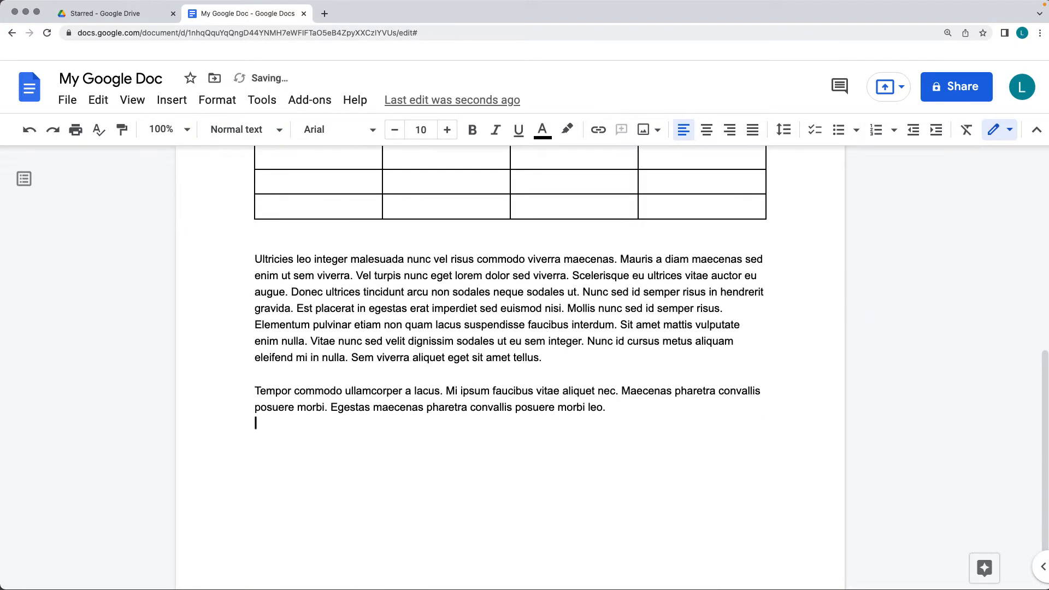
pyautogui.press('Return')
pyautogui.write('Laurence Svekis')
pyautogui.press('Return')
# Step: Copy the closing "Tempor commodo" paragraph and paste it below the author's name
pyautogui.moveTo(673, 410); pyautogui.dragTo(201, 396)
pyautogui.hotkey('ctrl', 'c')
pyautogui.click(276, 466)
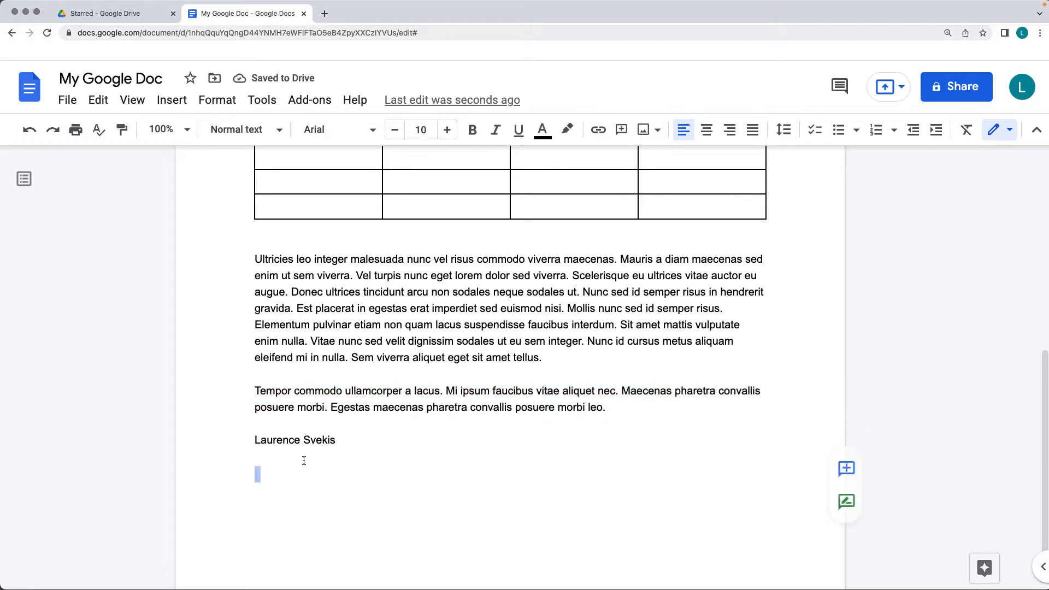
pyautogui.hotkey('ctrl', 'v')
# Step: Format the author's name line above the pasted paragraph as Heading 2
pyautogui.doubleClick(316, 439)
pyautogui.moveTo(316, 440); pyautogui.dragTo(235, 442)
pyautogui.click(235, 129)
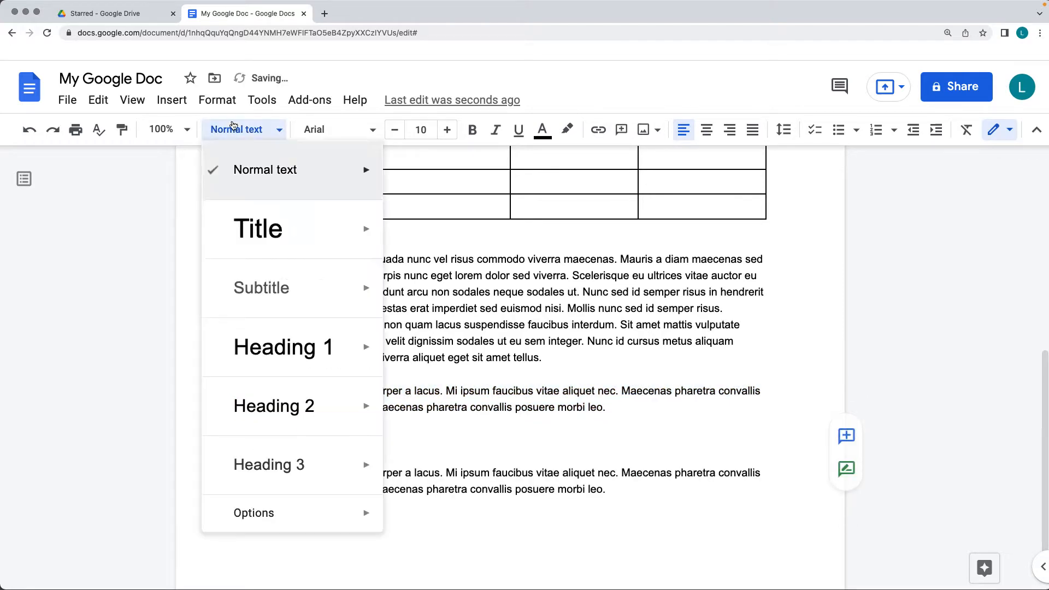
pyautogui.click(276, 421)
# Step: Show the document outline and use it to jump to the author's name heading and the "Heading 1" section
pyautogui.scroll(10, 278, 267)
pyautogui.click(279, 266)
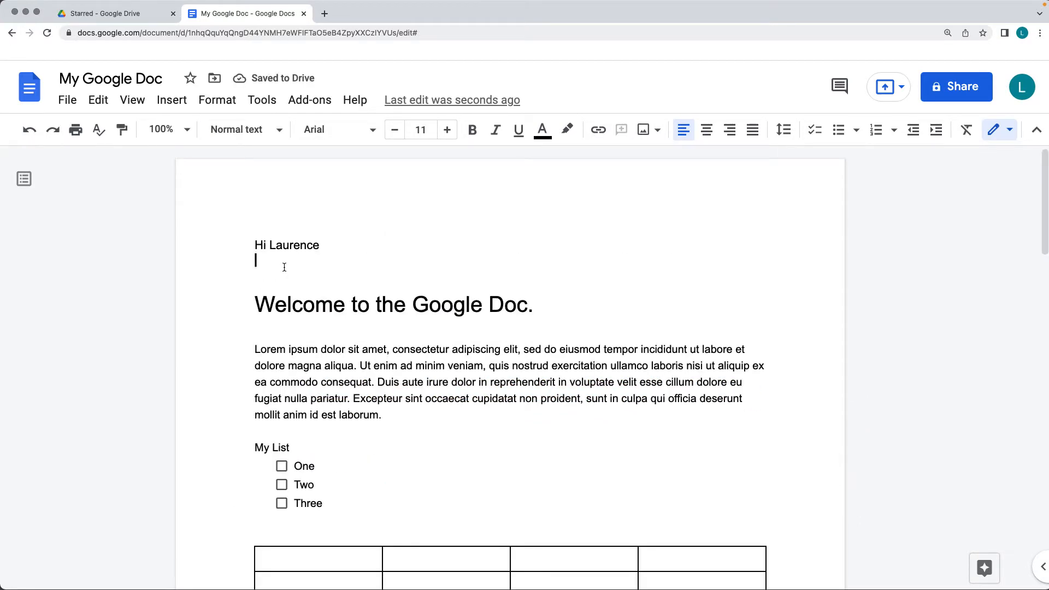
pyautogui.click(23, 179)
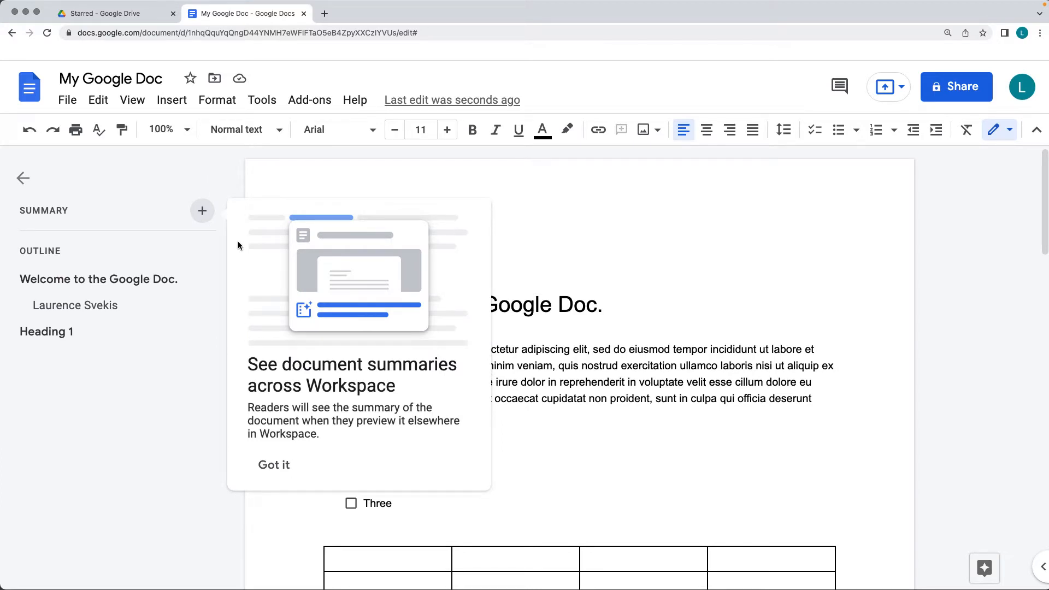
pyautogui.click(63, 310)
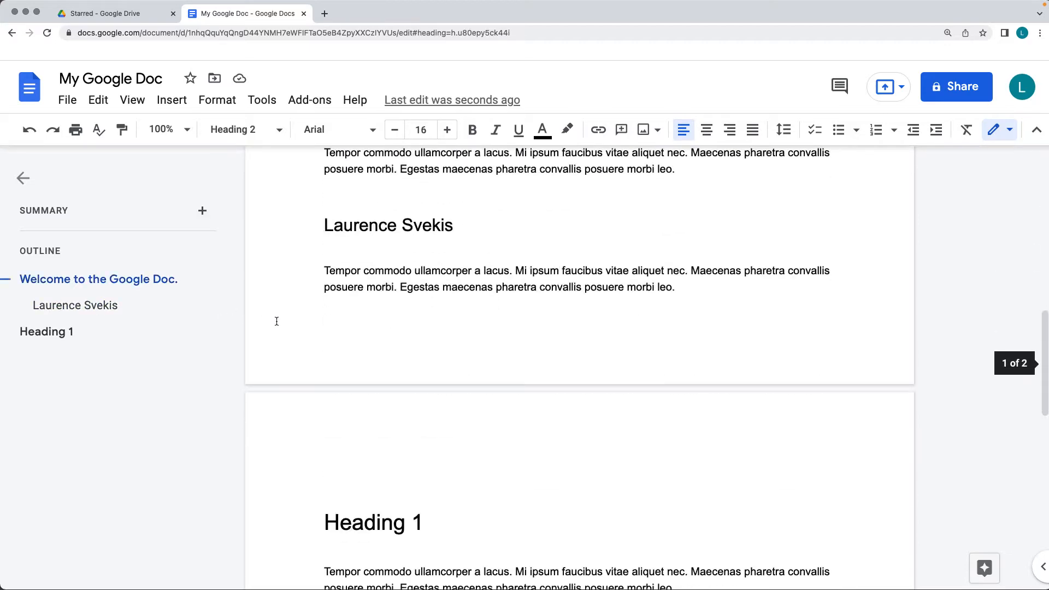
pyautogui.click(47, 333)
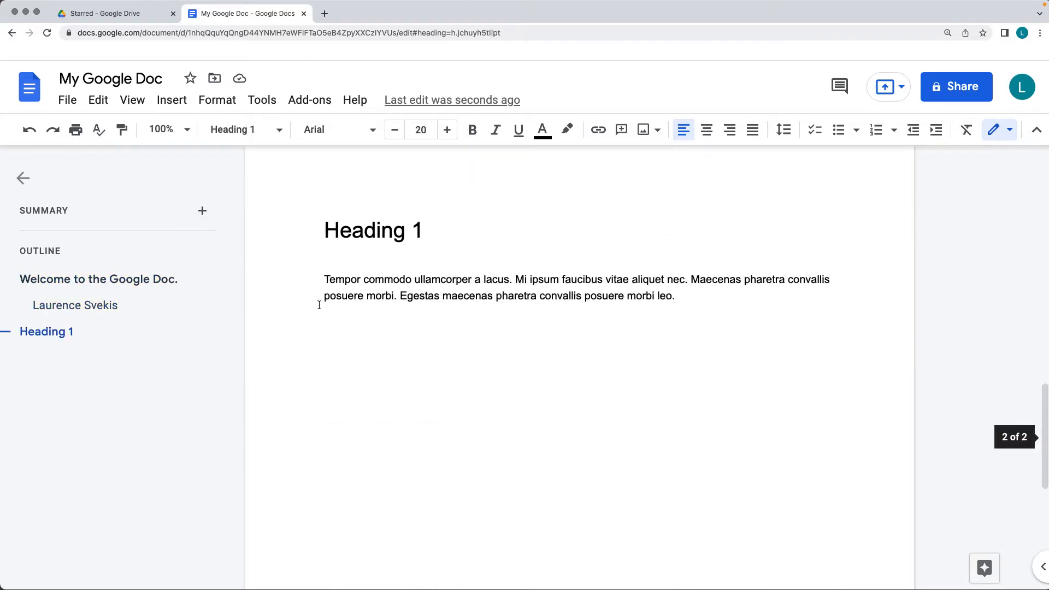
# Step: Insert a table of contents with page numbers between the greeting and the "Welcome to the Google Doc." heading
pyautogui.scroll(15, 424, 251)
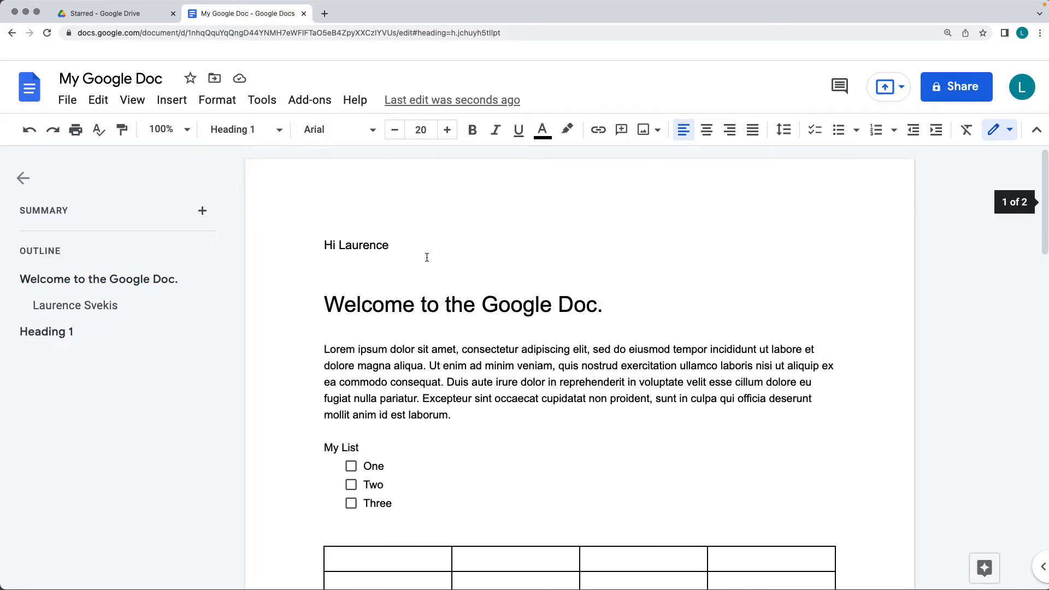
pyautogui.click(331, 263)
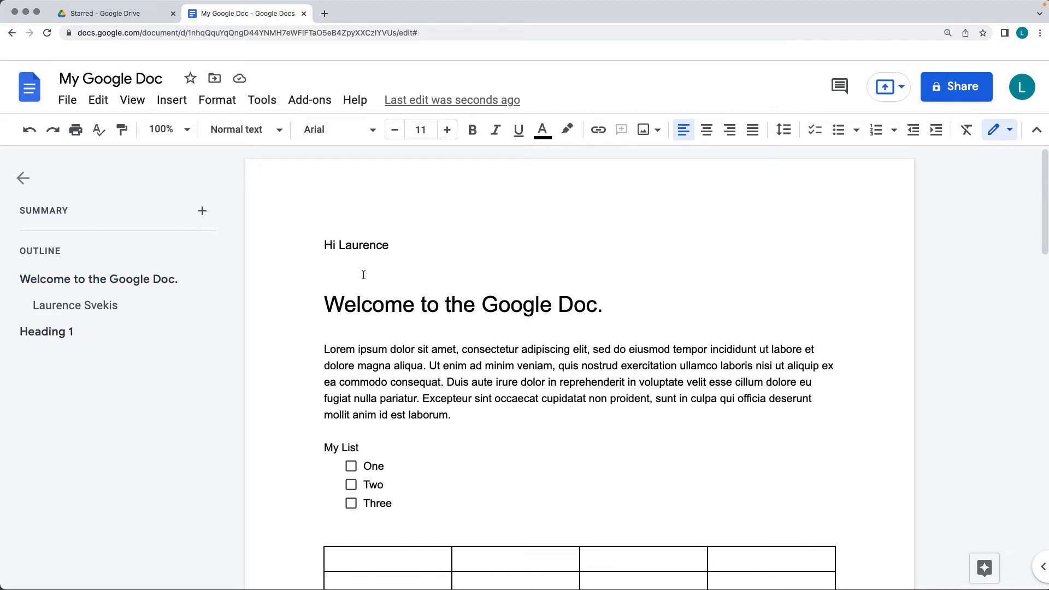
pyautogui.press('Return')
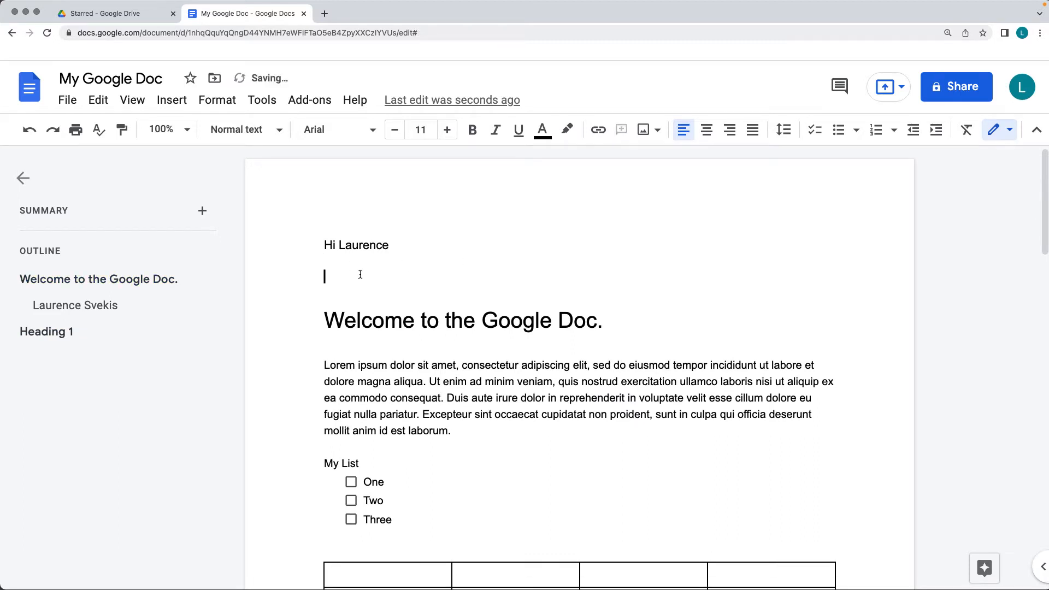
pyautogui.click(159, 102)
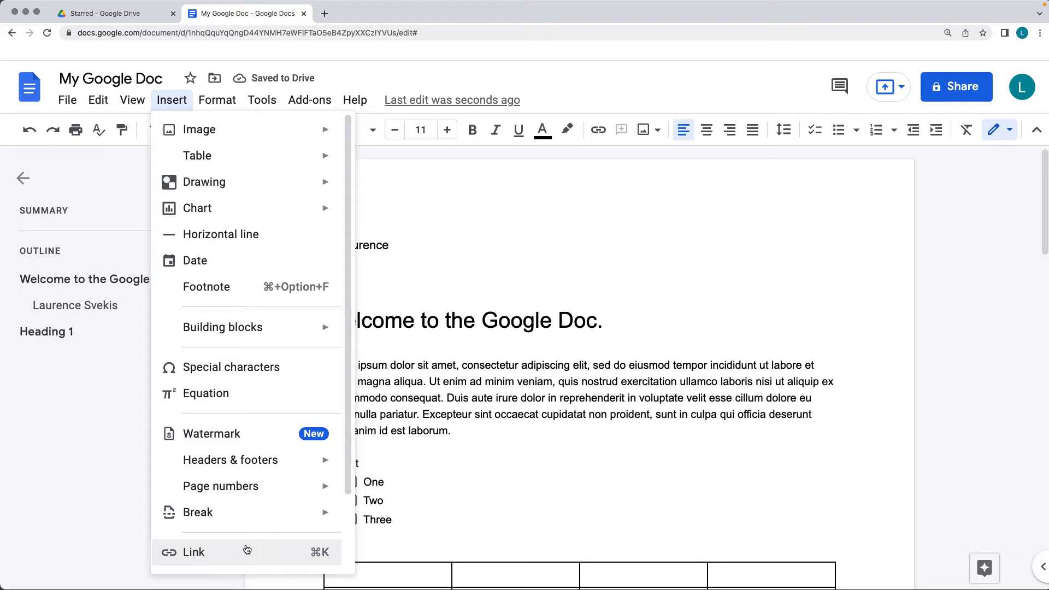
pyautogui.scroll(-2, 247, 549)
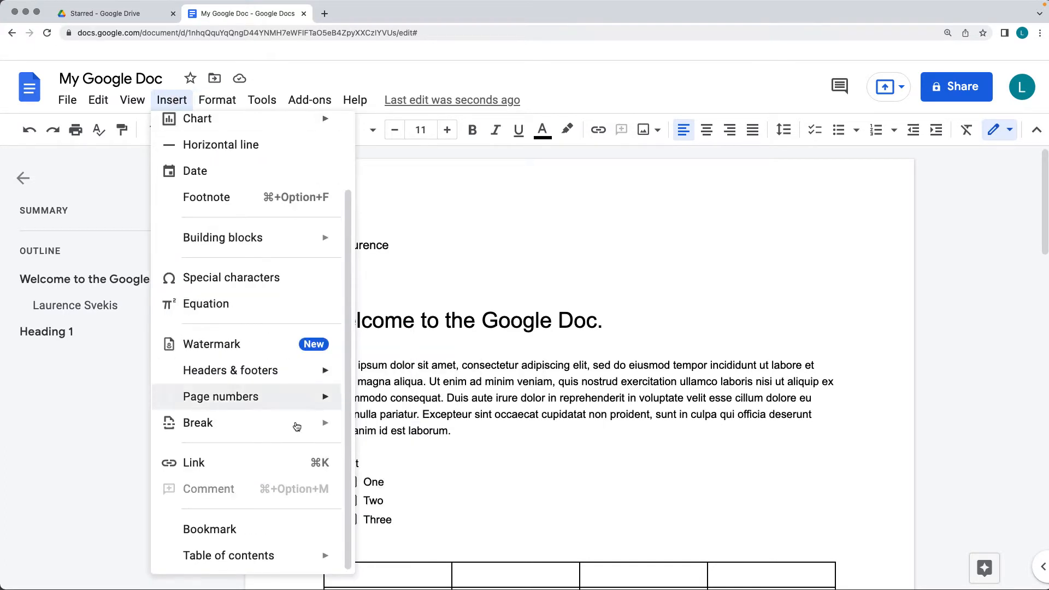
pyautogui.moveTo(267, 551)
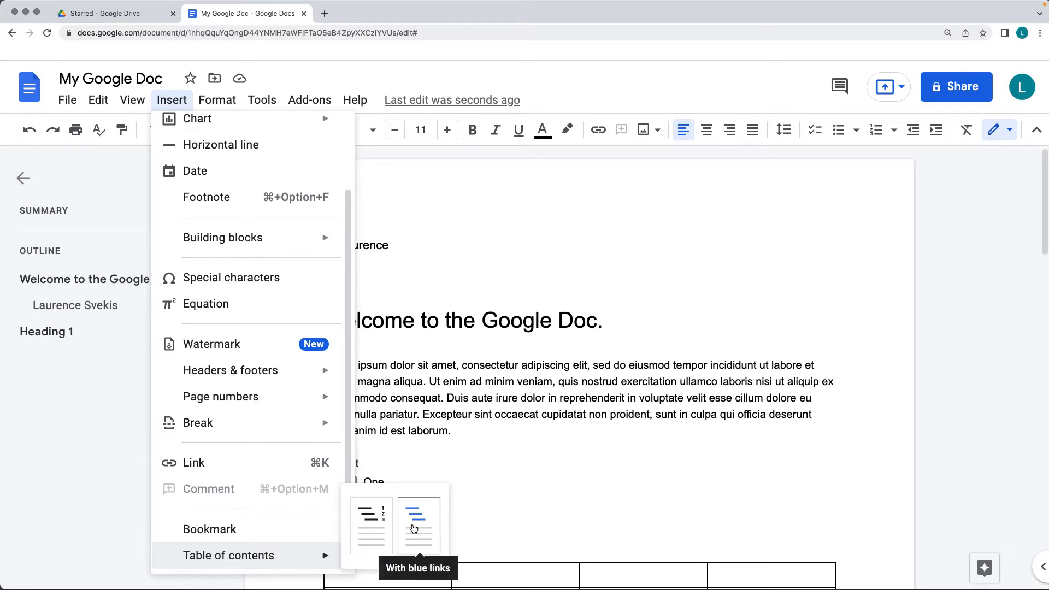
pyautogui.click(370, 526)
pyautogui.click(437, 385)
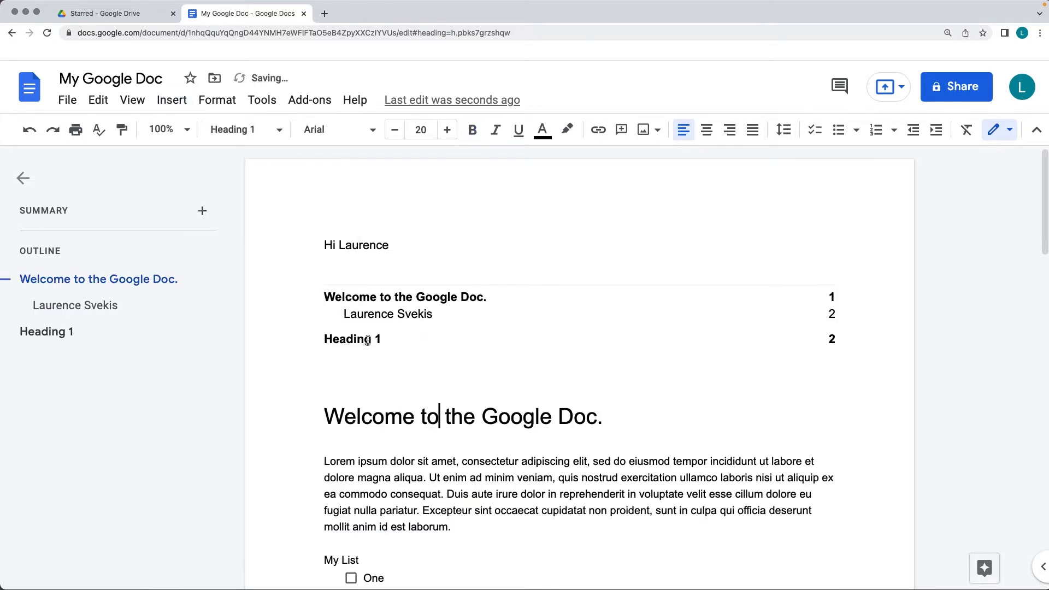
pyautogui.click(302, 315)
pyautogui.click(307, 310)
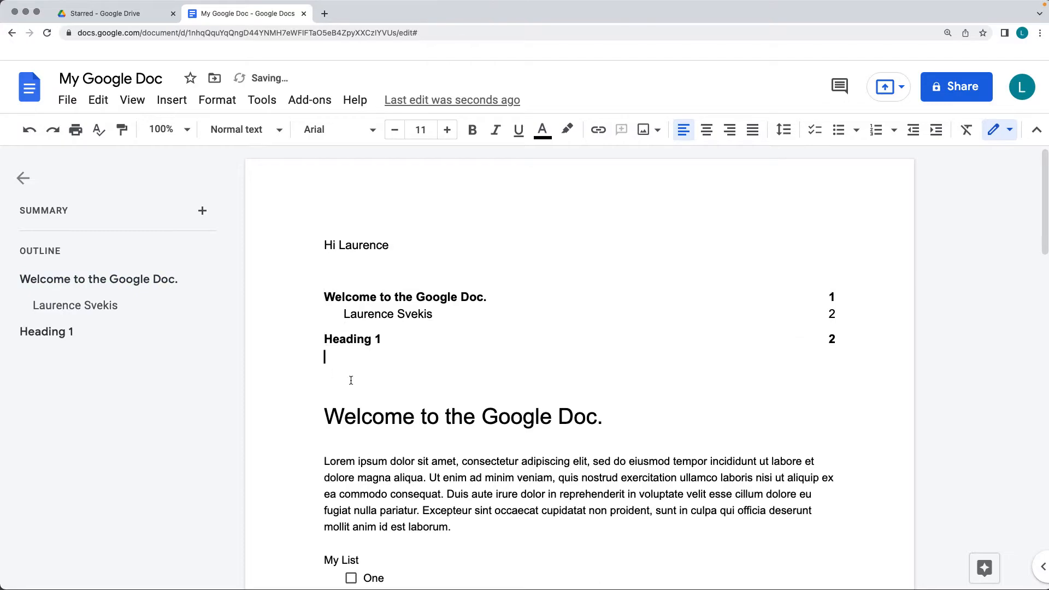
# Step: Insert page numbers in the footer, shown on the first page and starting at 1
pyautogui.scroll(-9, 418, 401)
pyautogui.scroll(3, 421, 400)
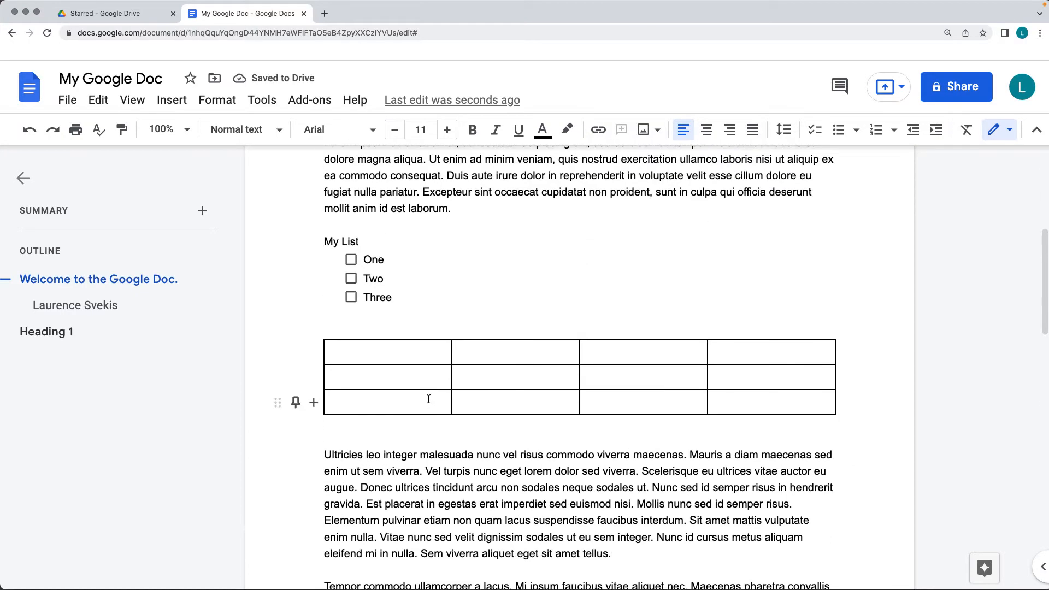
pyautogui.scroll(10, 428, 399)
pyautogui.scroll(-20, 508, 355)
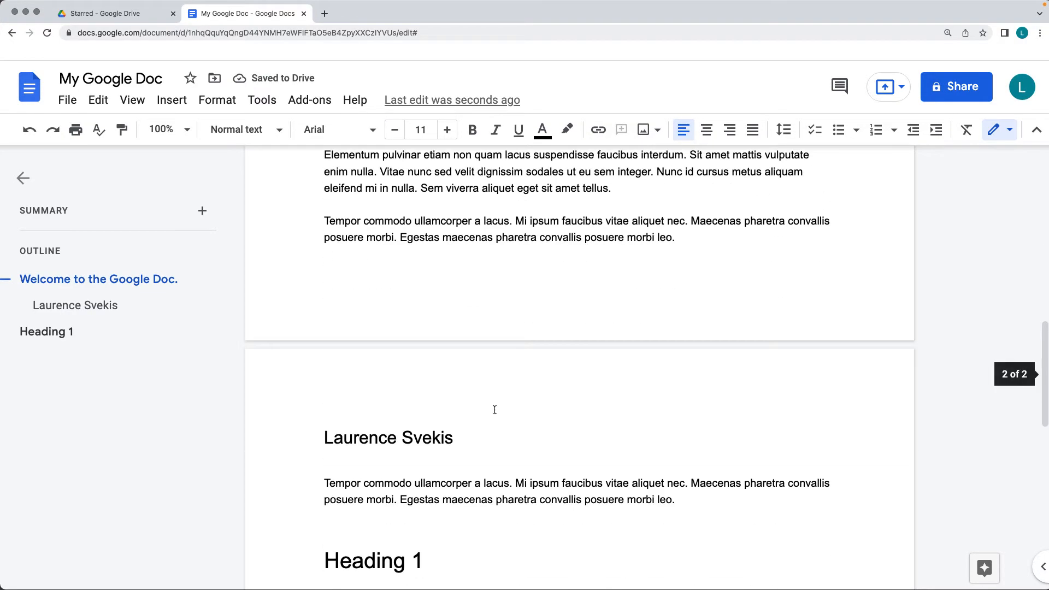
pyautogui.click(389, 281)
pyautogui.click(169, 107)
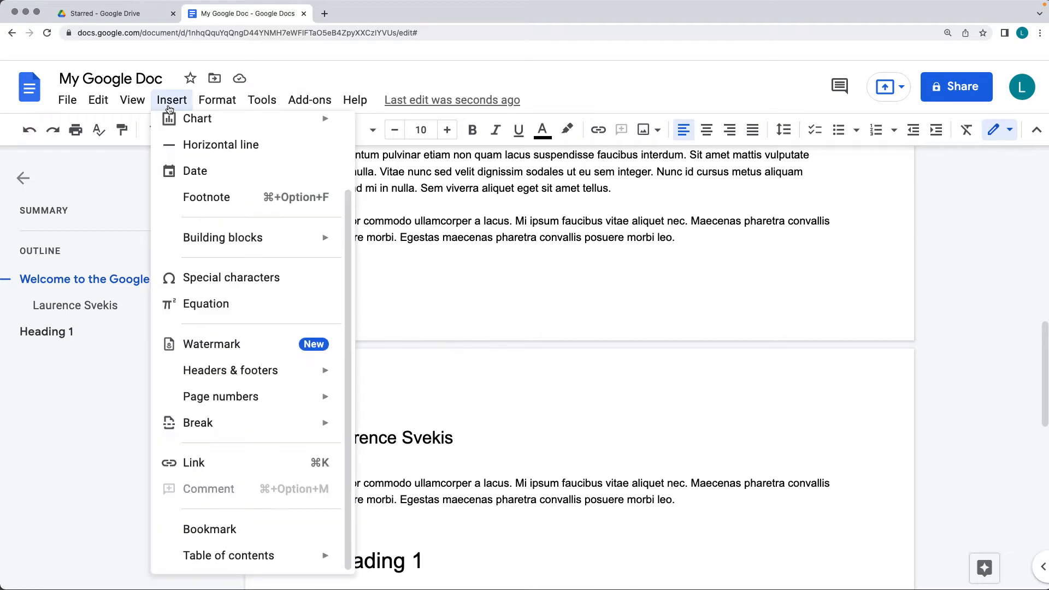
pyautogui.moveTo(289, 371)
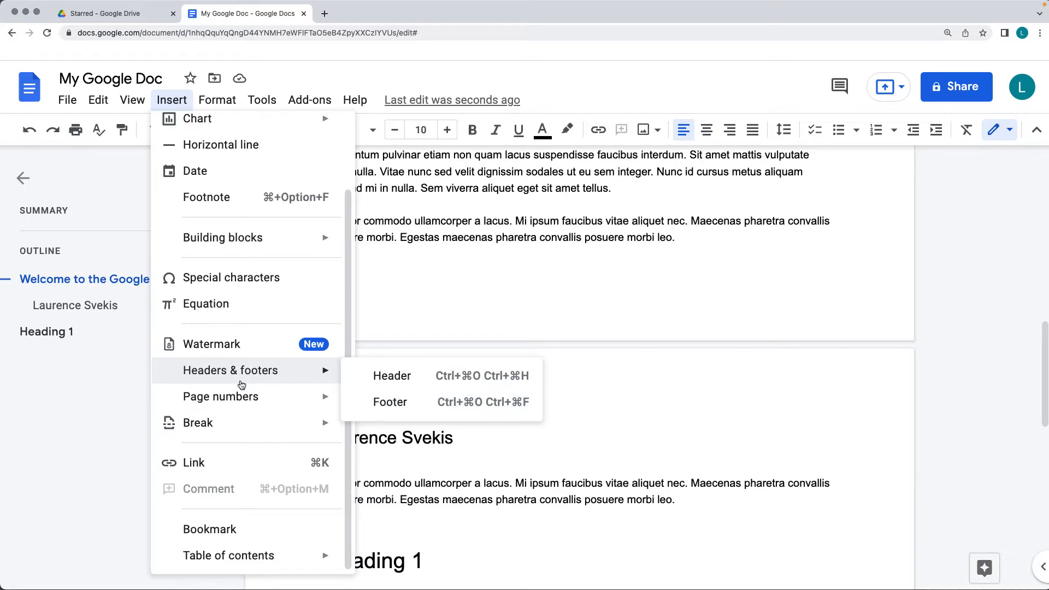
pyautogui.moveTo(239, 398)
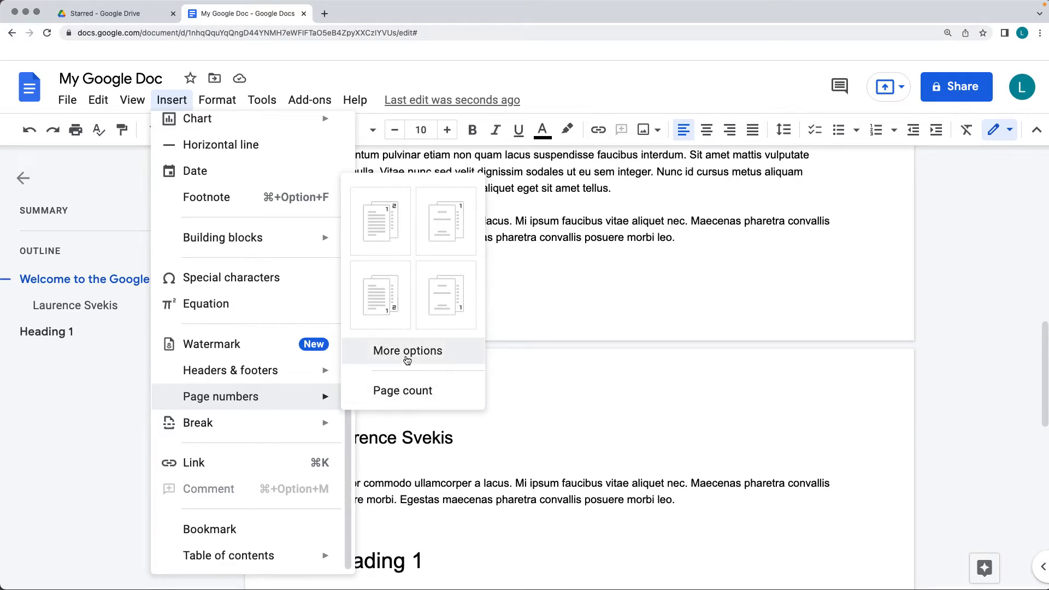
pyautogui.click(429, 354)
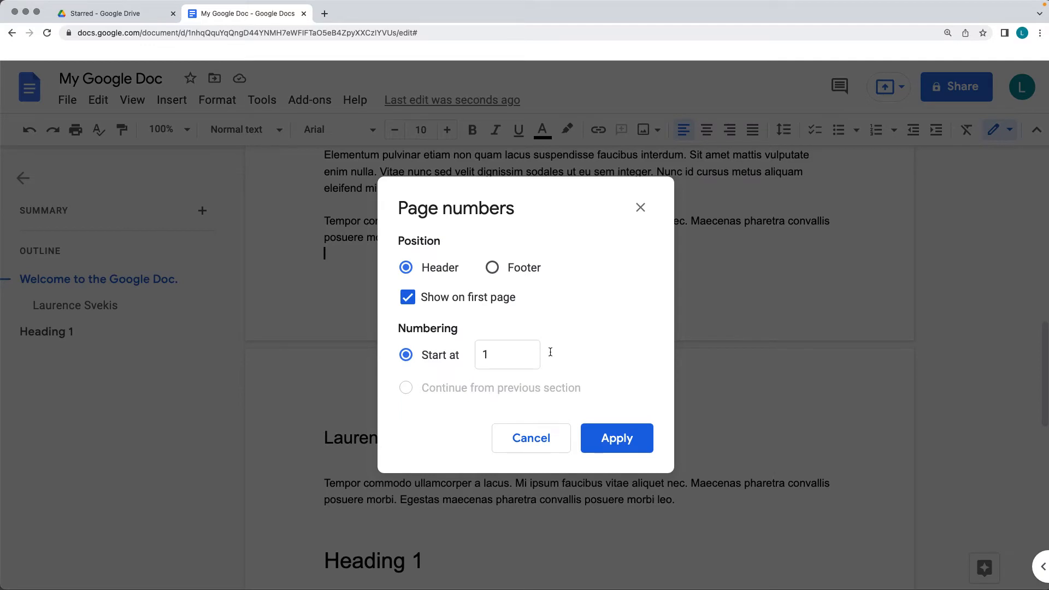
pyautogui.click(493, 267)
pyautogui.click(617, 438)
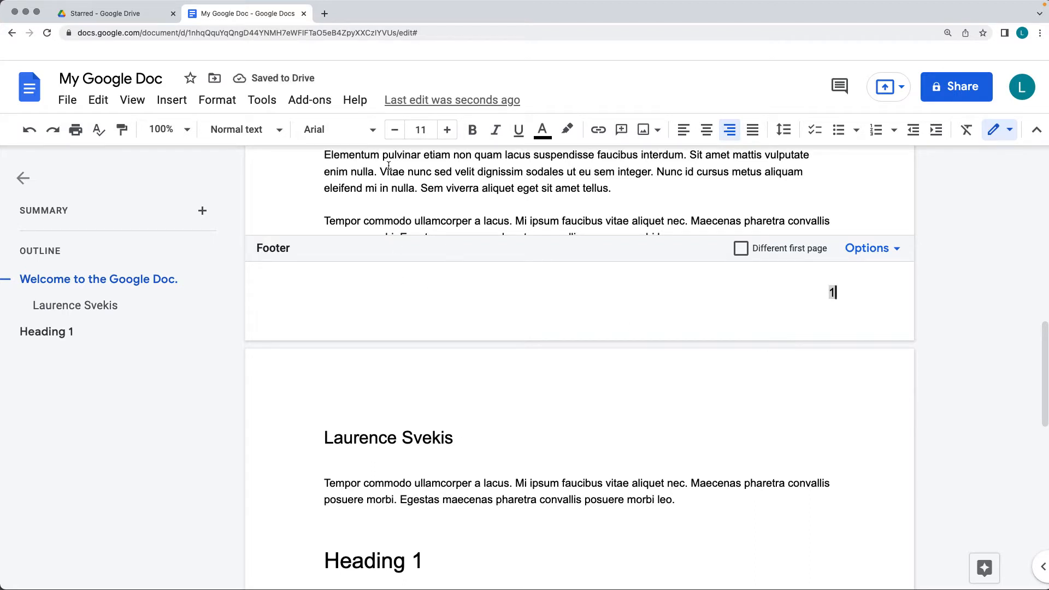
# Step: Center the footer page number and add a centered line with the author's full name above it
pyautogui.moveTo(827, 293); pyautogui.dragTo(856, 292)
pyautogui.click(716, 135)
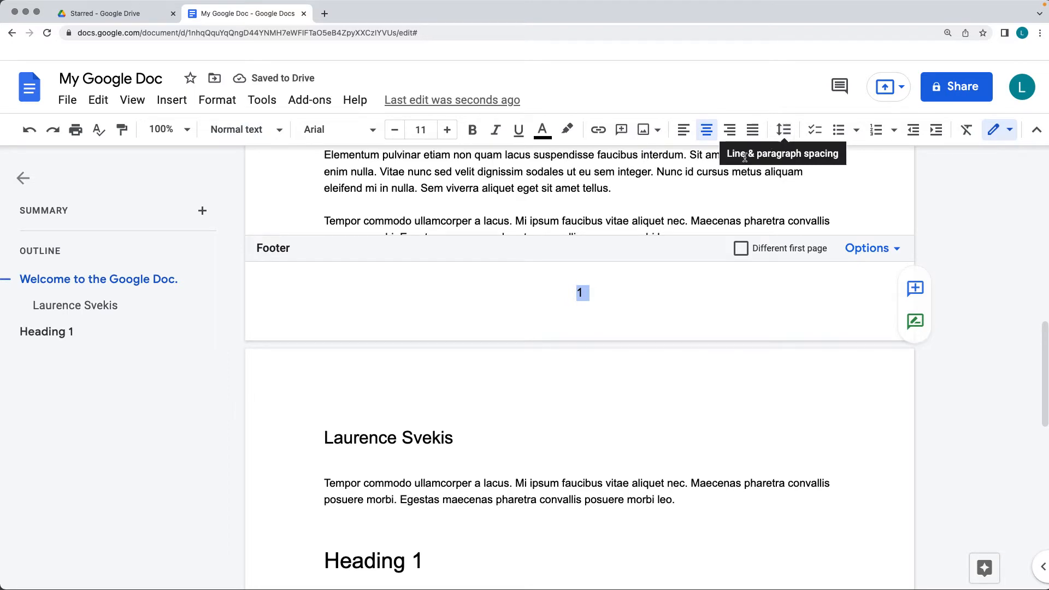
pyautogui.click(591, 271)
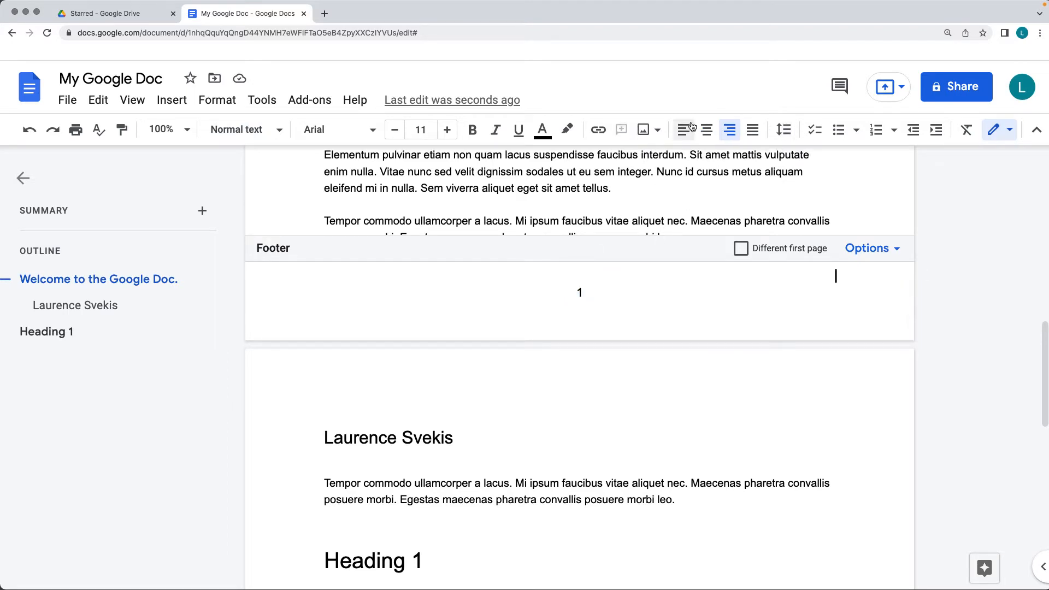
pyautogui.click(707, 132)
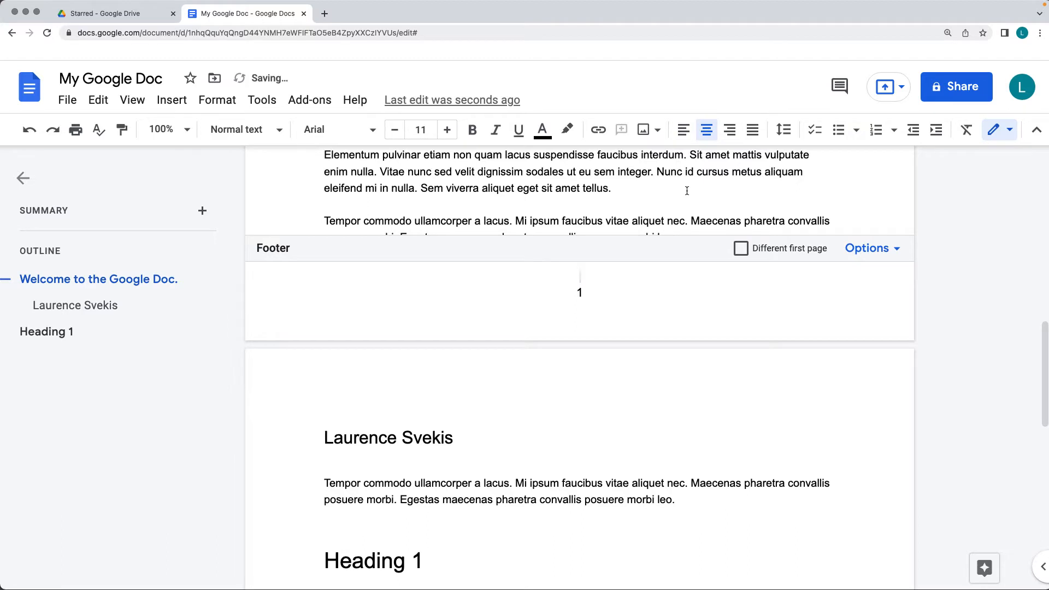
pyautogui.write('Laurence Svekis')
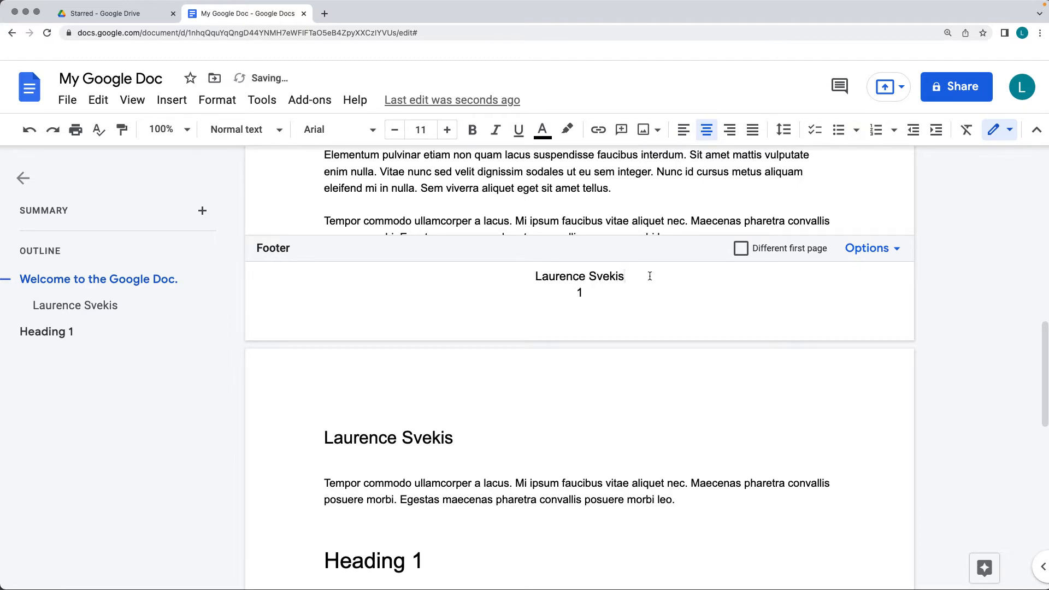
# Step: Reduce the footer name's font size to 8 and return to the document body
pyautogui.moveTo(648, 277); pyautogui.dragTo(525, 277)
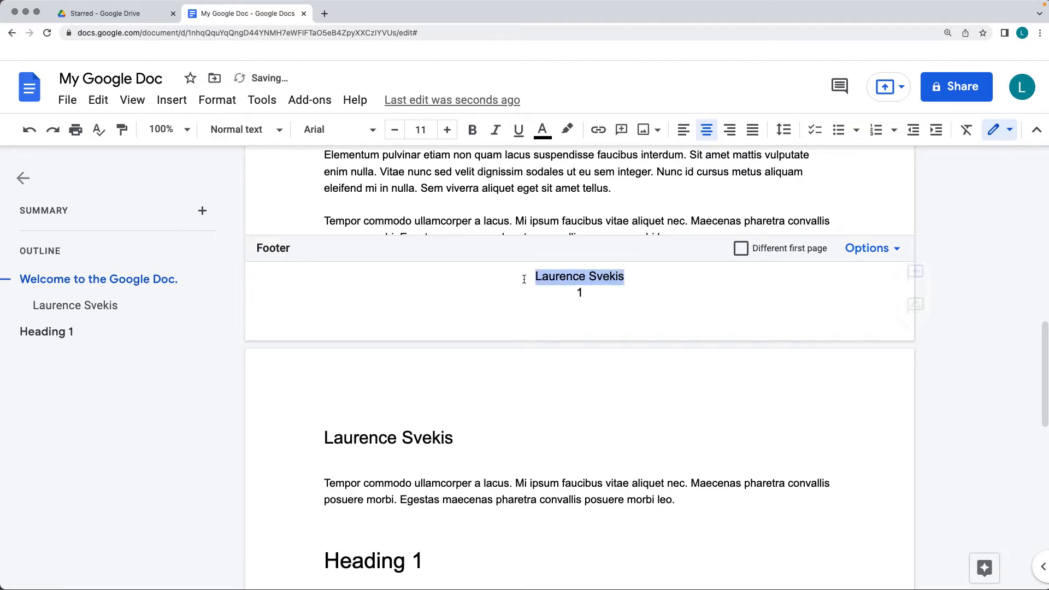
pyautogui.press('super+shift+comma')
pyautogui.press('super+shift+comma')
pyautogui.press('super+shift+comma')
pyautogui.click(654, 278)
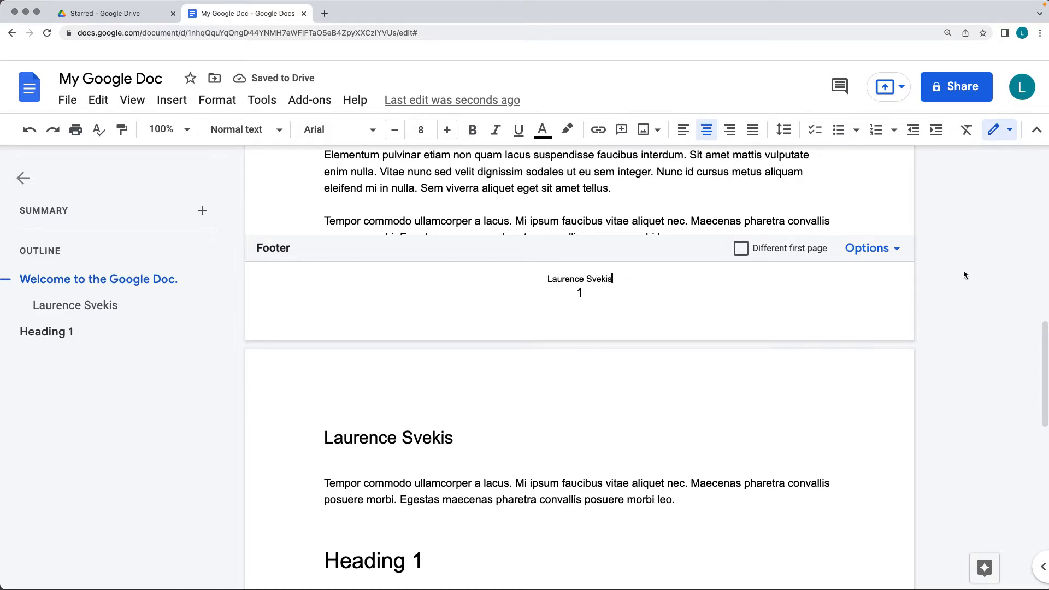
pyautogui.click(949, 209)
# Step: Check the footer at the end of the second page
pyautogui.scroll(-3, 655, 263)
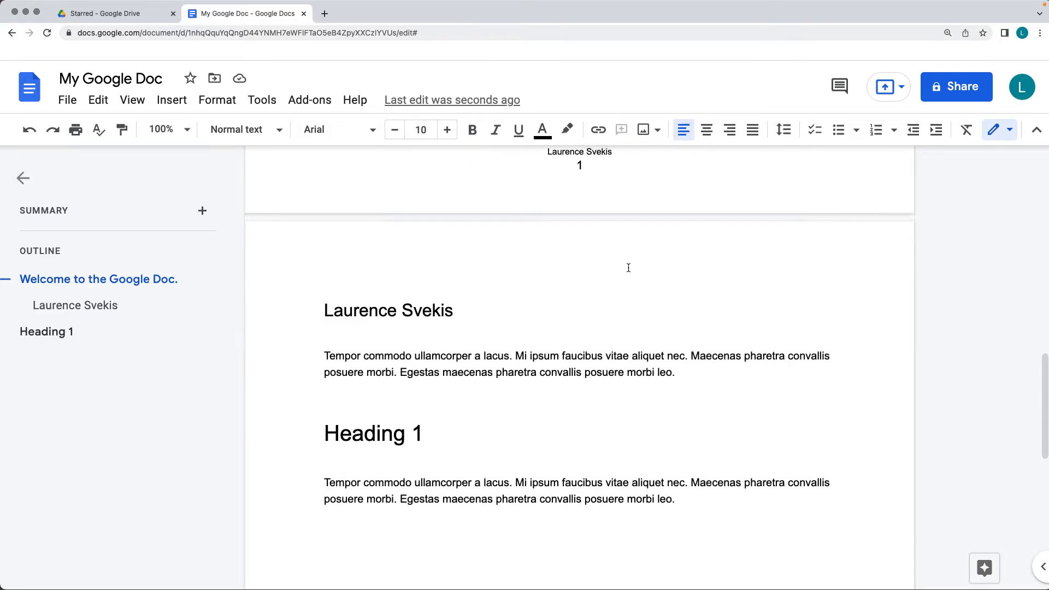
pyautogui.scroll(-5, 629, 268)
pyautogui.scroll(1, 528, 509)
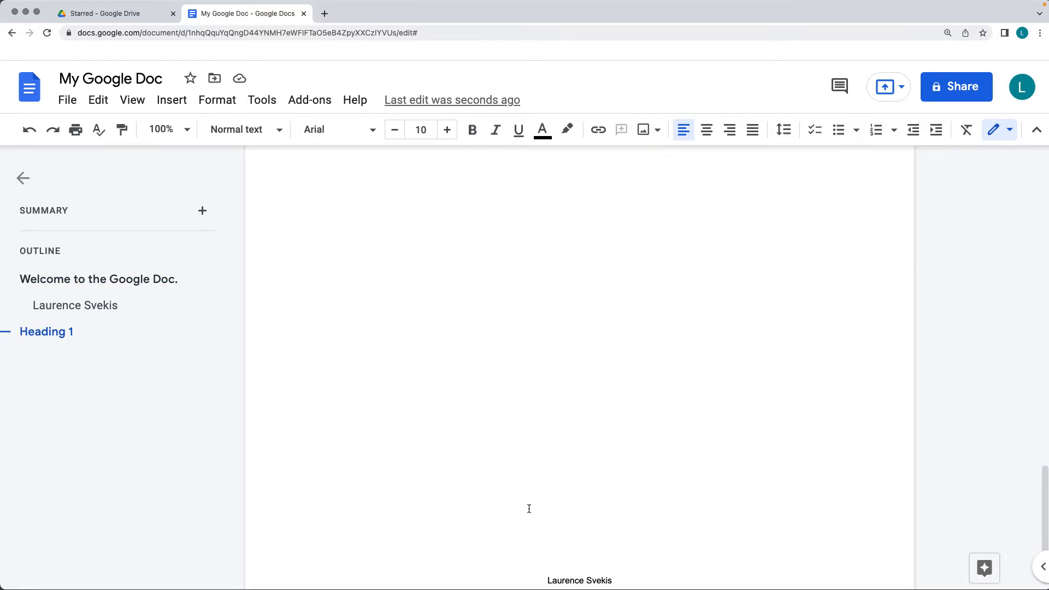
pyautogui.click(529, 508)
pyautogui.scroll(5, 501, 394)
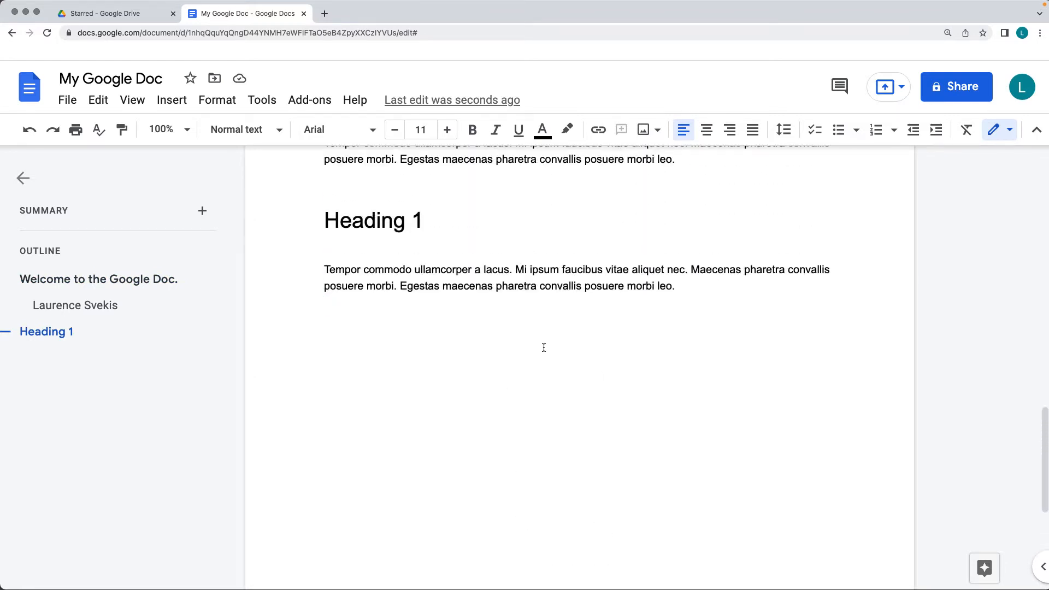
# Step: Set the paper size to A5 (5.83" x 8.27") for the whole document in the page setup
pyautogui.scroll(4, 543, 345)
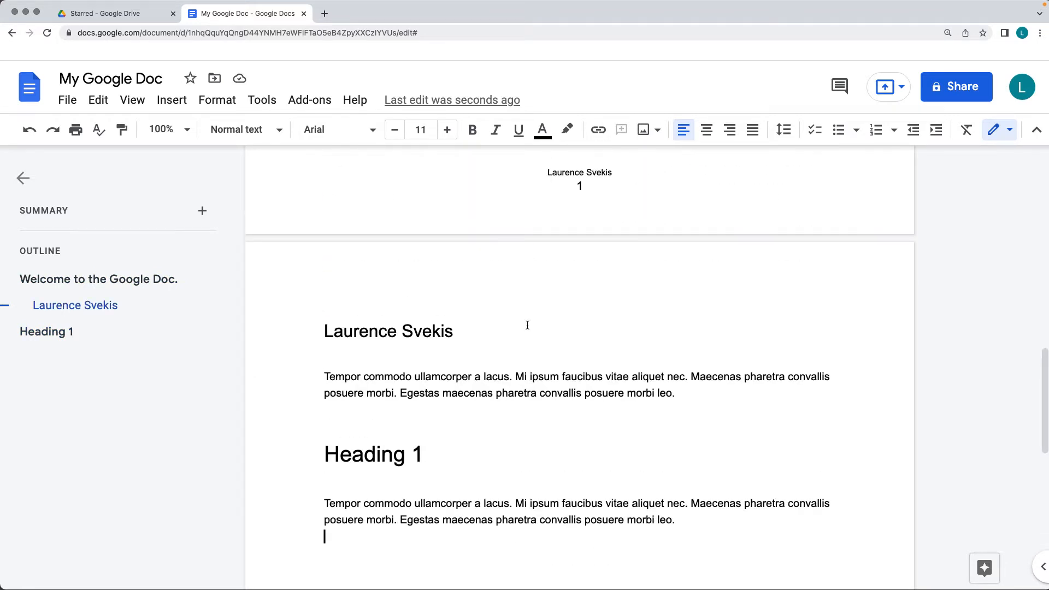
pyautogui.click(64, 103)
pyautogui.scroll(-2, 137, 484)
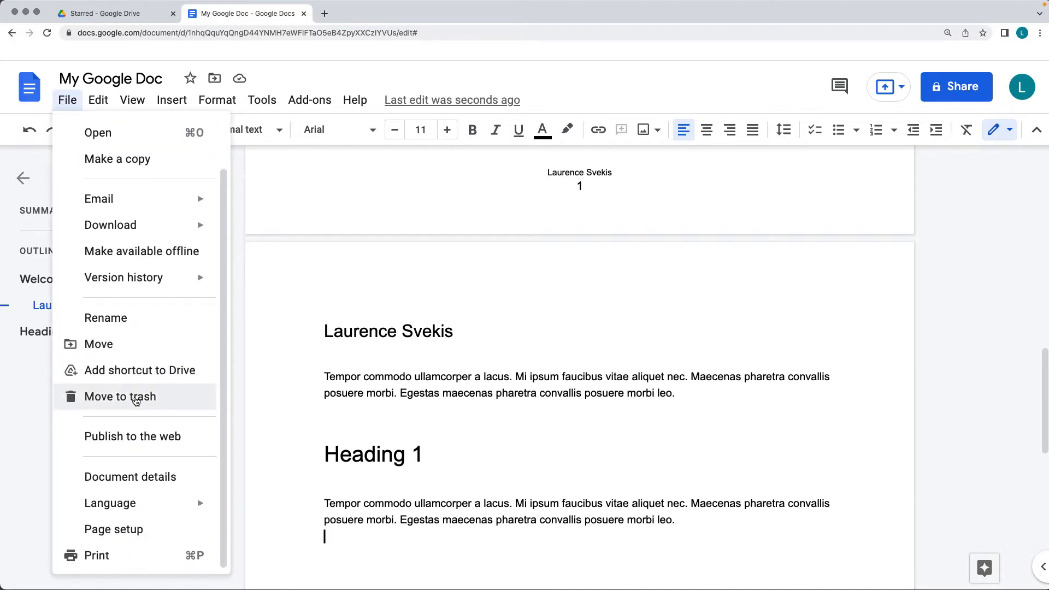
pyautogui.click(130, 530)
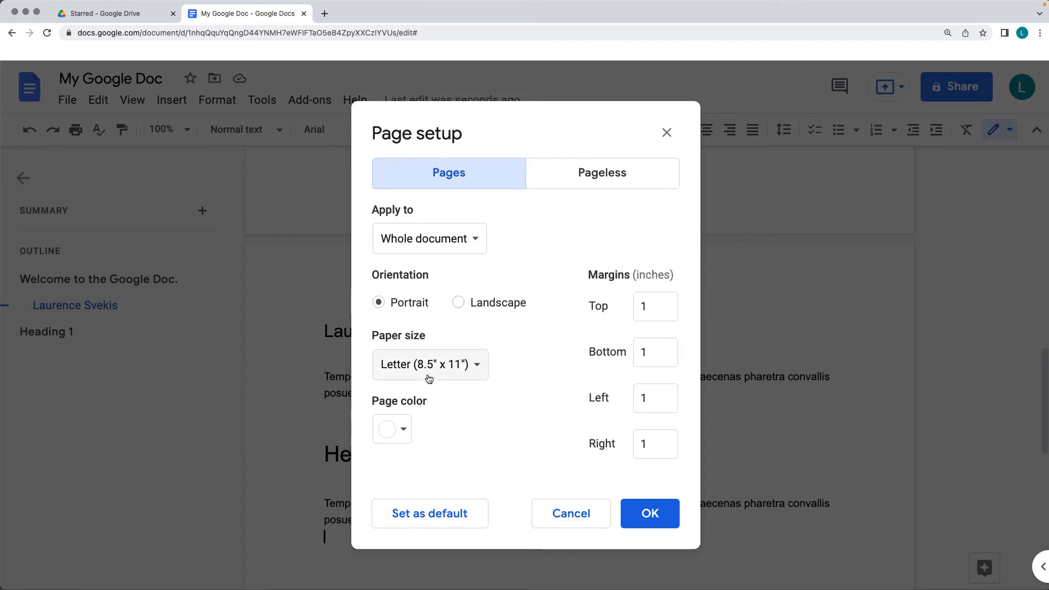
pyautogui.click(427, 239)
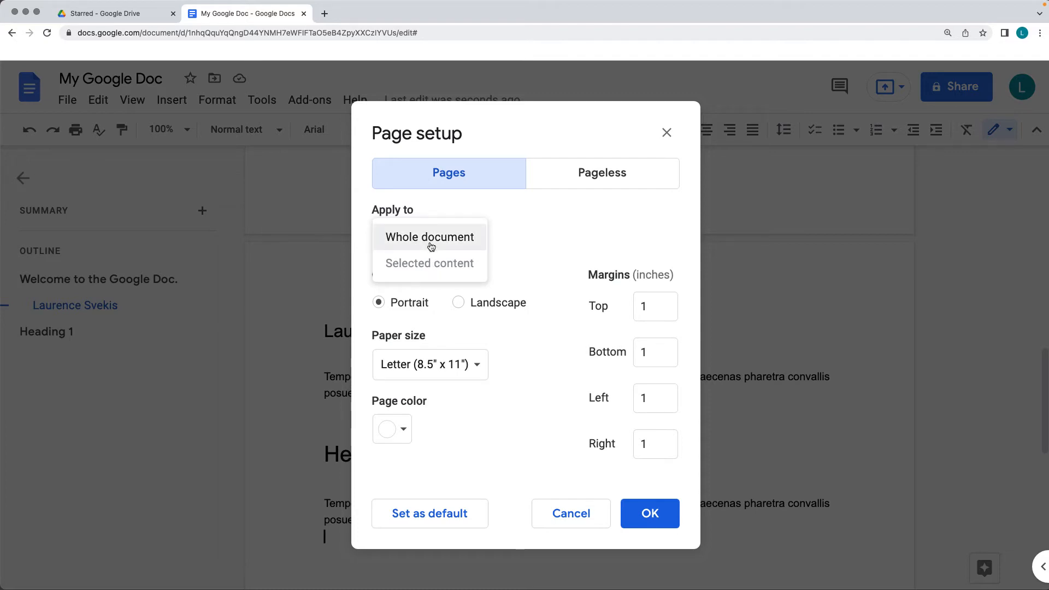
pyautogui.click(473, 371)
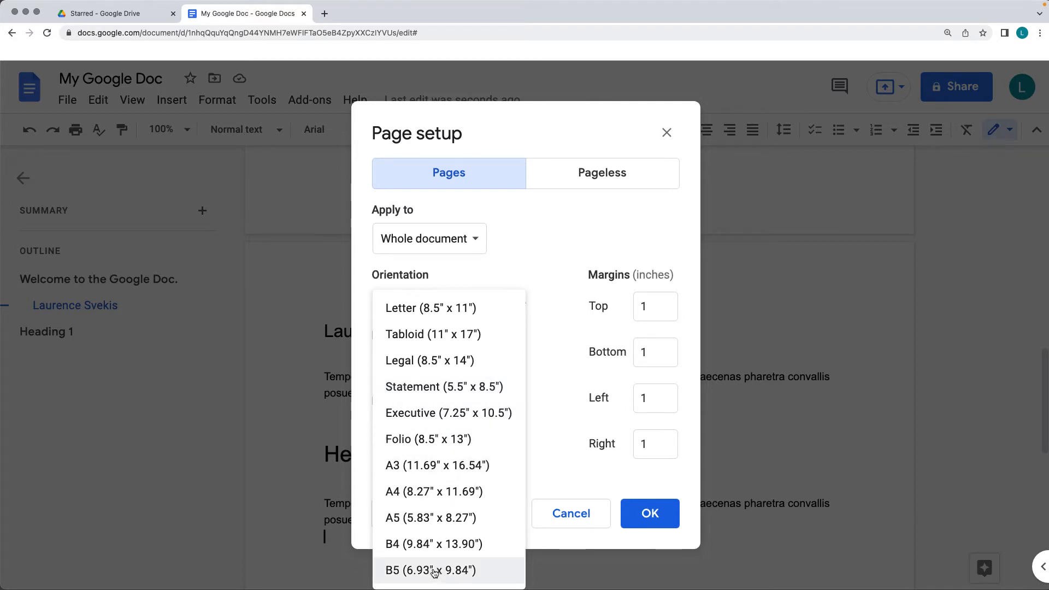
pyautogui.click(440, 518)
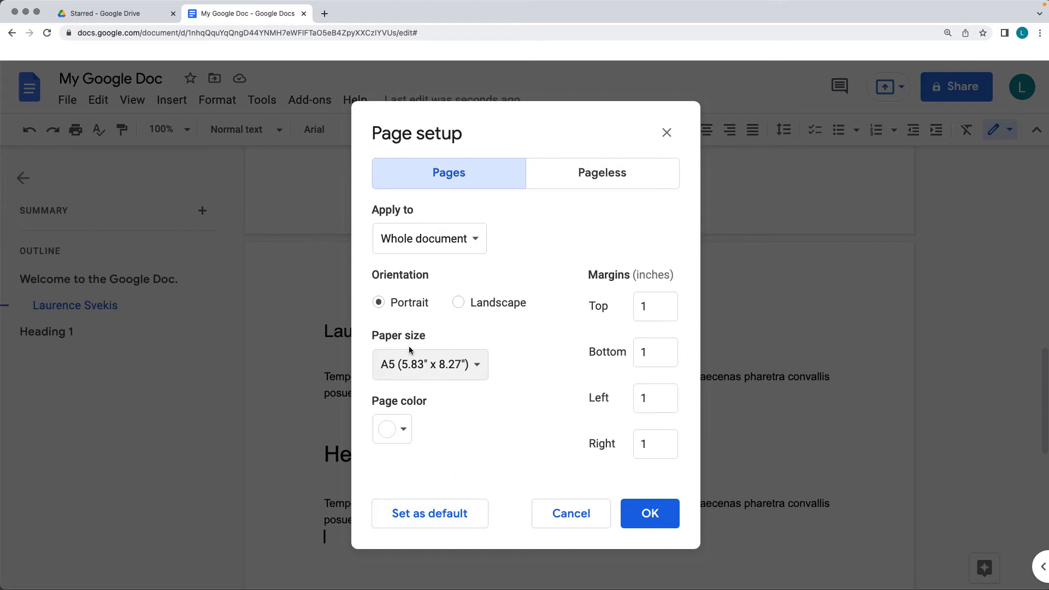
# Step: Set the page color to gray and apply the page setup
pyautogui.click(407, 431)
pyautogui.click(481, 273)
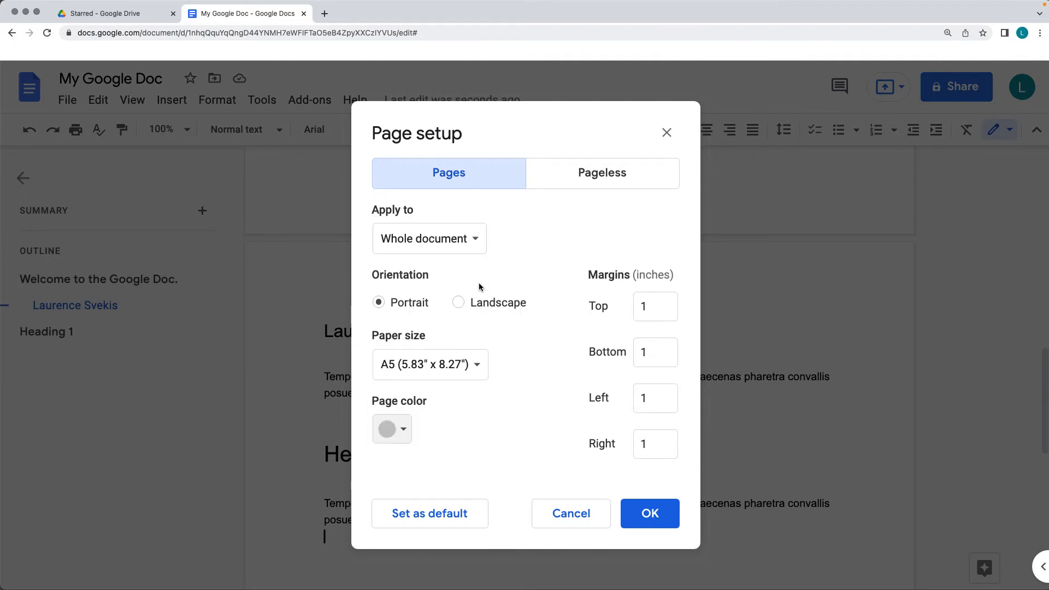
pyautogui.click(648, 308)
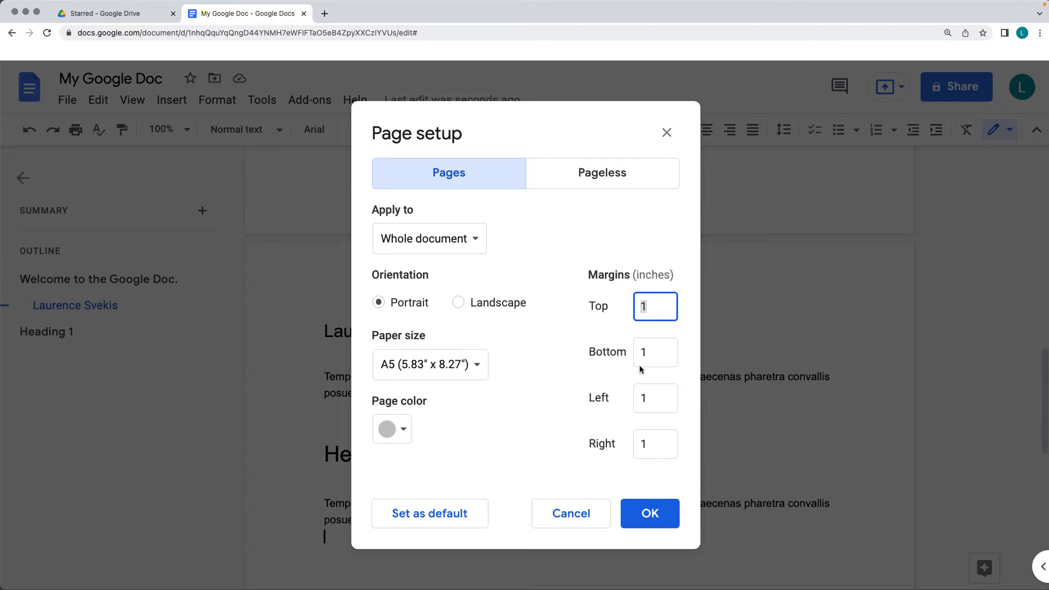
pyautogui.press('Tab')
pyautogui.press('Tab')
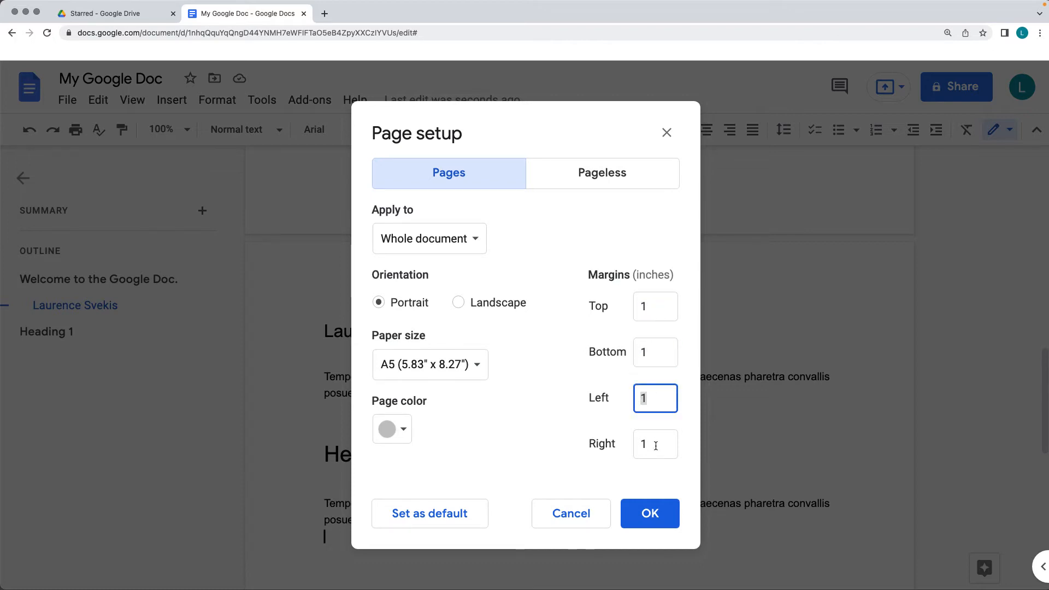
pyautogui.press('Tab')
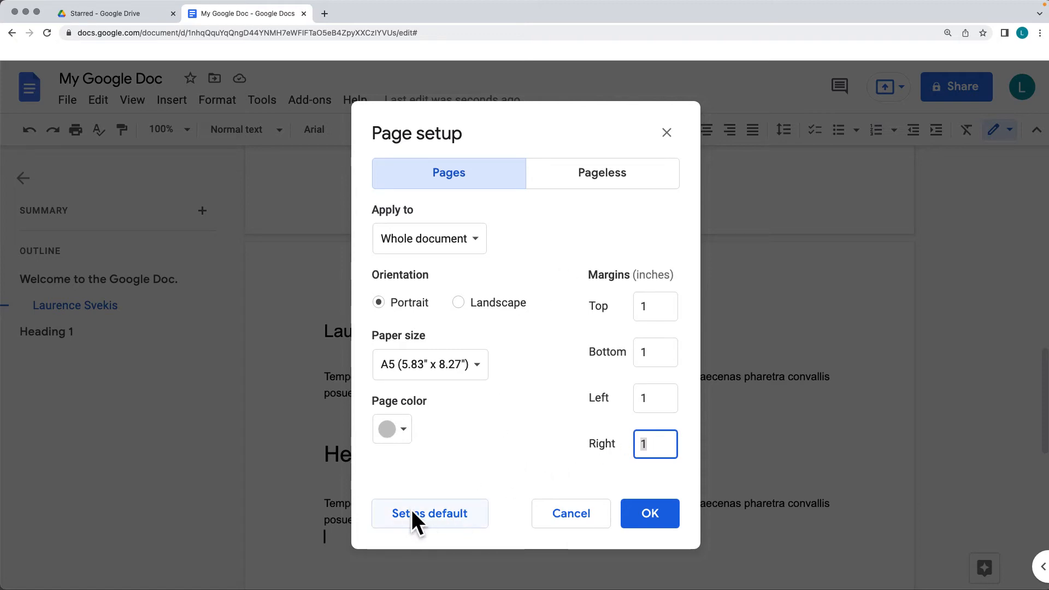
pyautogui.click(644, 519)
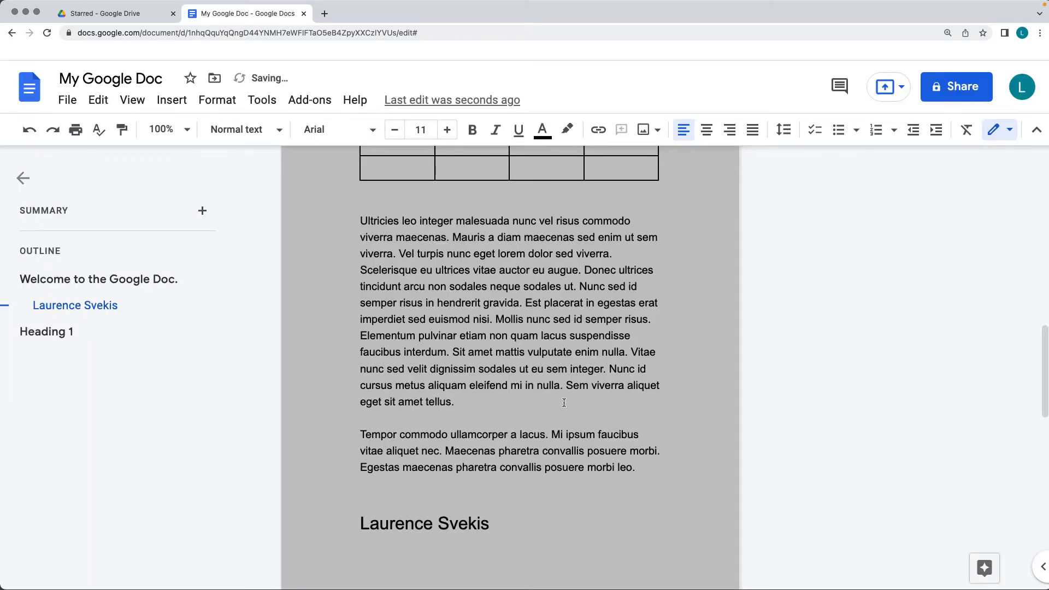
# Step: Place the cursor in the "Welcome to the Google Doc." heading and show the ruler
pyautogui.click(564, 403)
pyautogui.scroll(13, 501, 374)
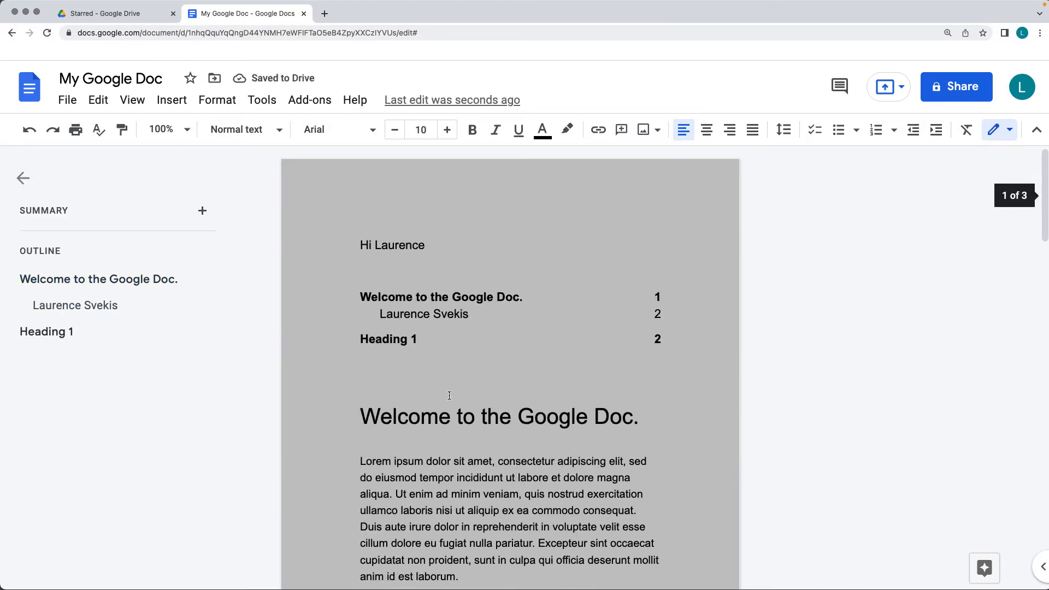
pyautogui.click(450, 414)
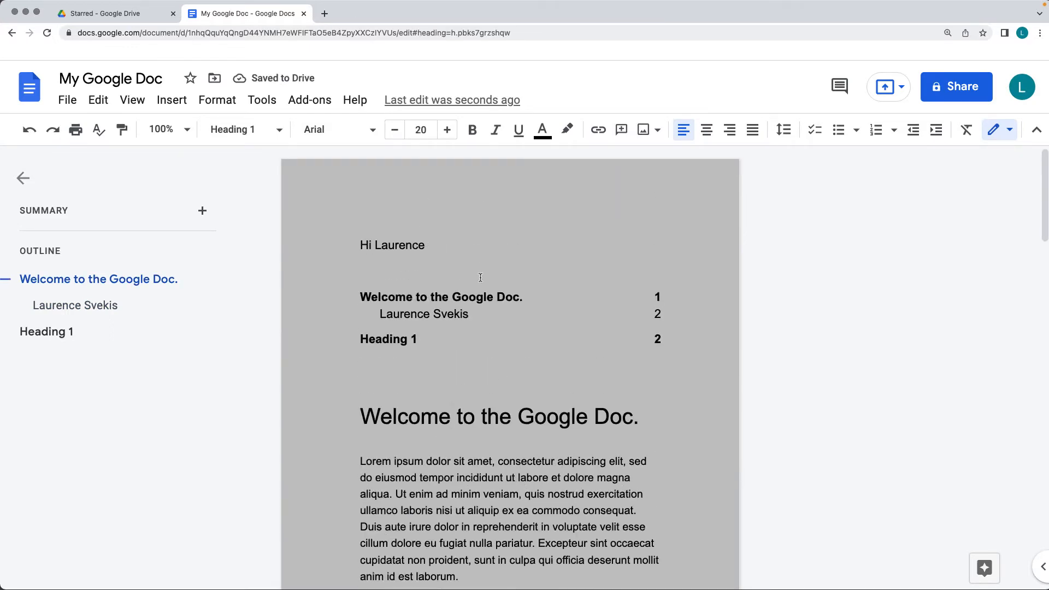
pyautogui.moveTo(683, 257)
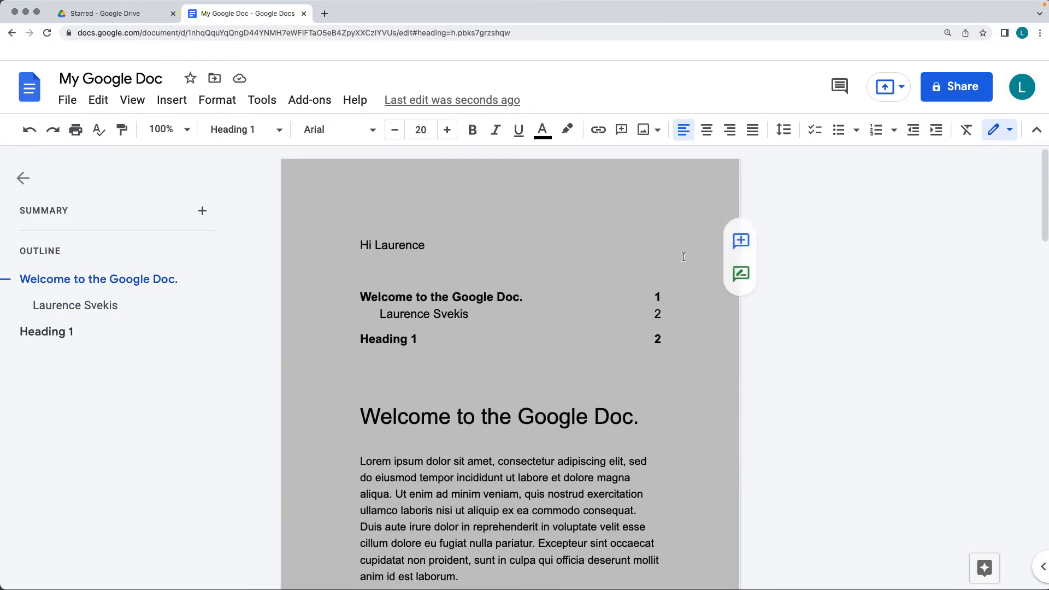
pyautogui.click(132, 100)
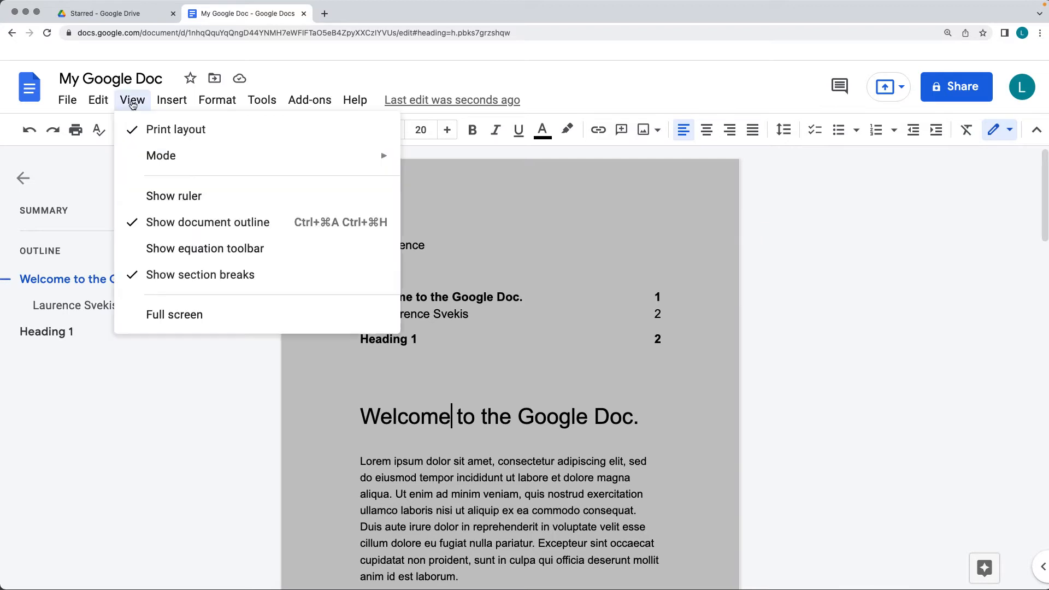
pyautogui.click(156, 197)
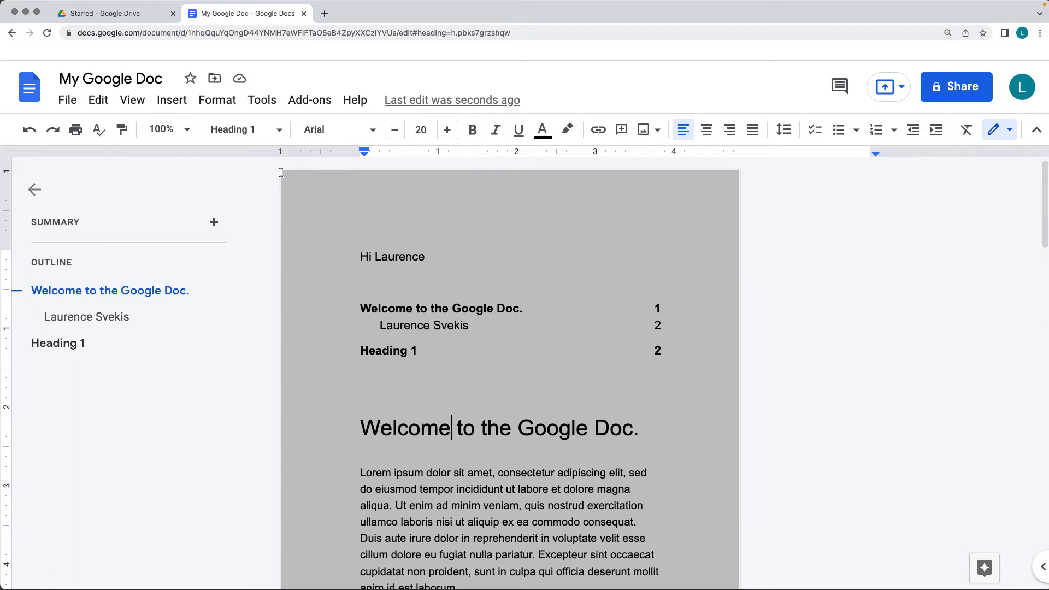
# Step: Extend the "Welcome to the Google Doc." heading's left indent about 0.75 inch into the margin and its right indent past the right margin
pyautogui.moveTo(364, 151); pyautogui.dragTo(305, 151)
pyautogui.moveTo(664, 152); pyautogui.dragTo(707, 155)
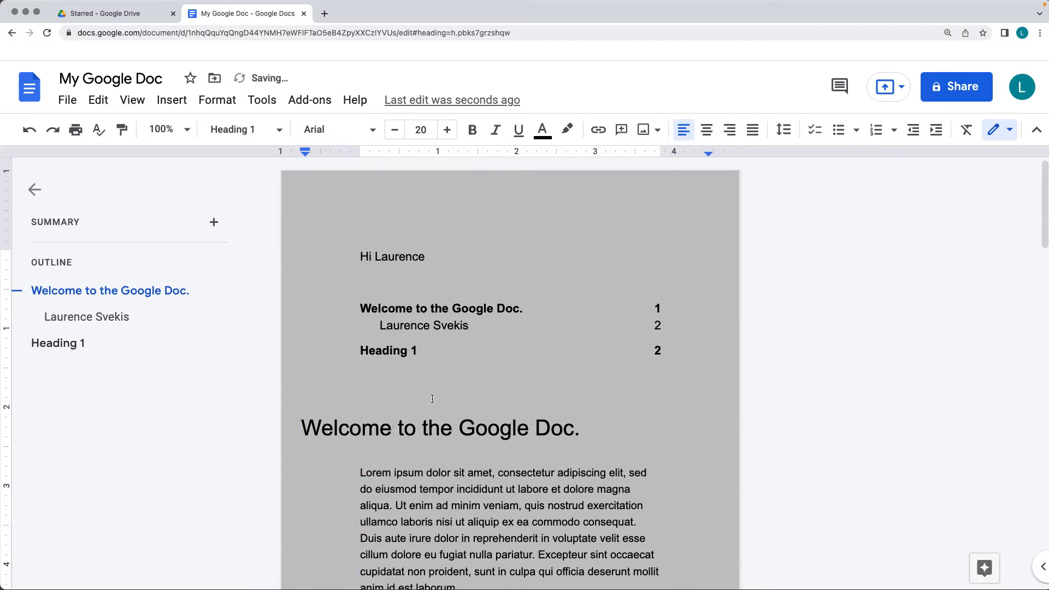
pyautogui.scroll(-8, 431, 400)
# Step: Set the paper size to Letter (8.5" x 11") and the page color to white for the whole document
pyautogui.click(67, 100)
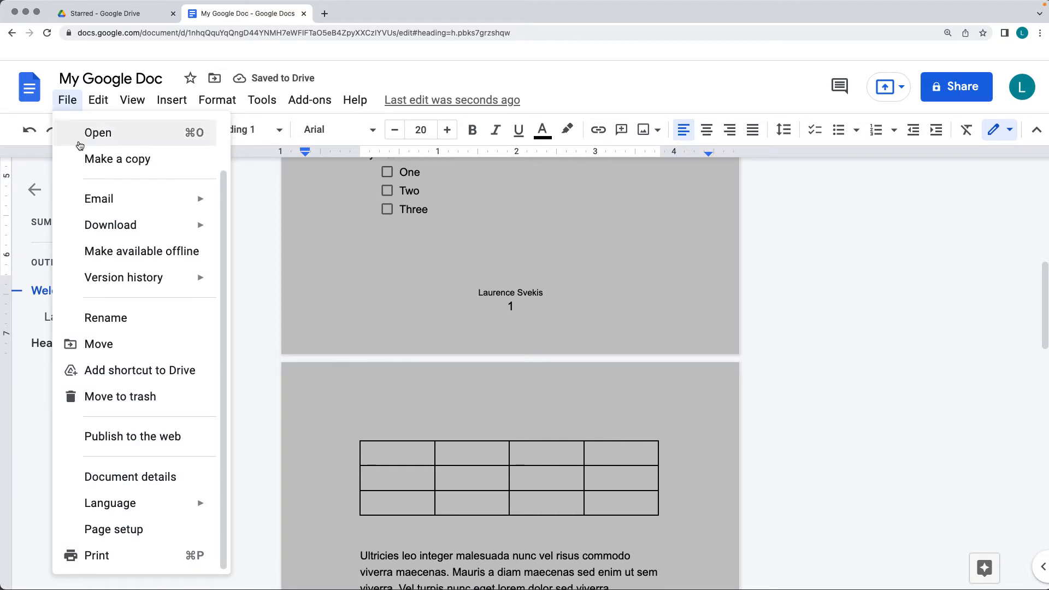
pyautogui.click(128, 530)
pyautogui.click(487, 369)
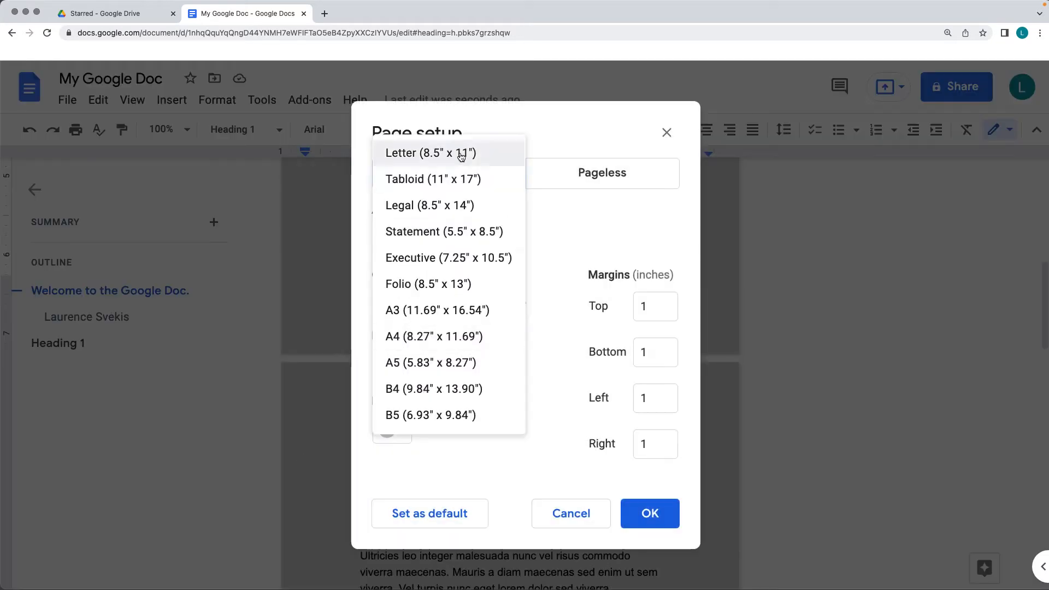
pyautogui.click(460, 156)
pyautogui.click(392, 429)
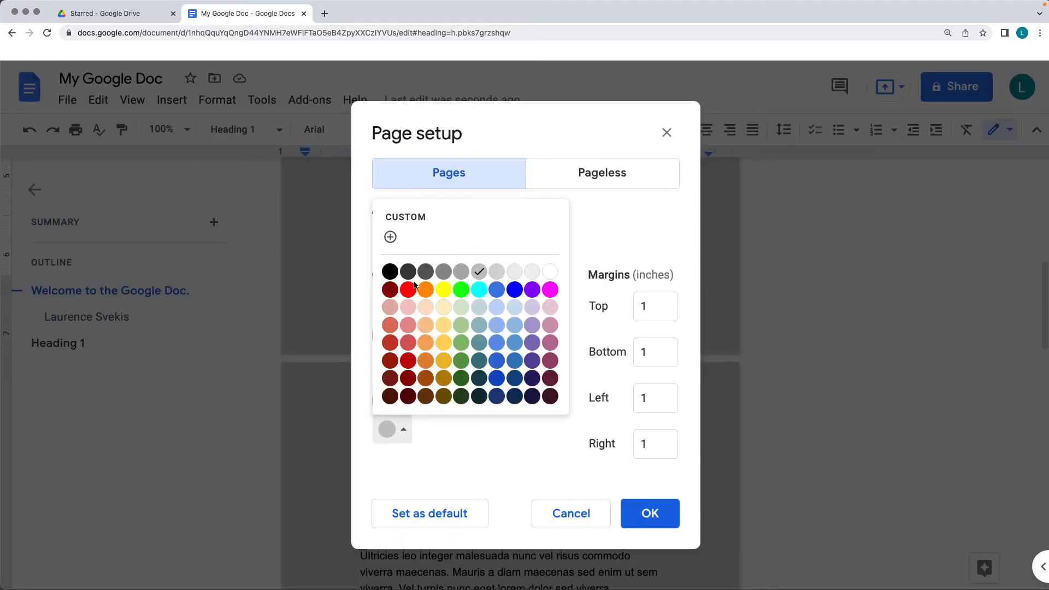
pyautogui.click(547, 271)
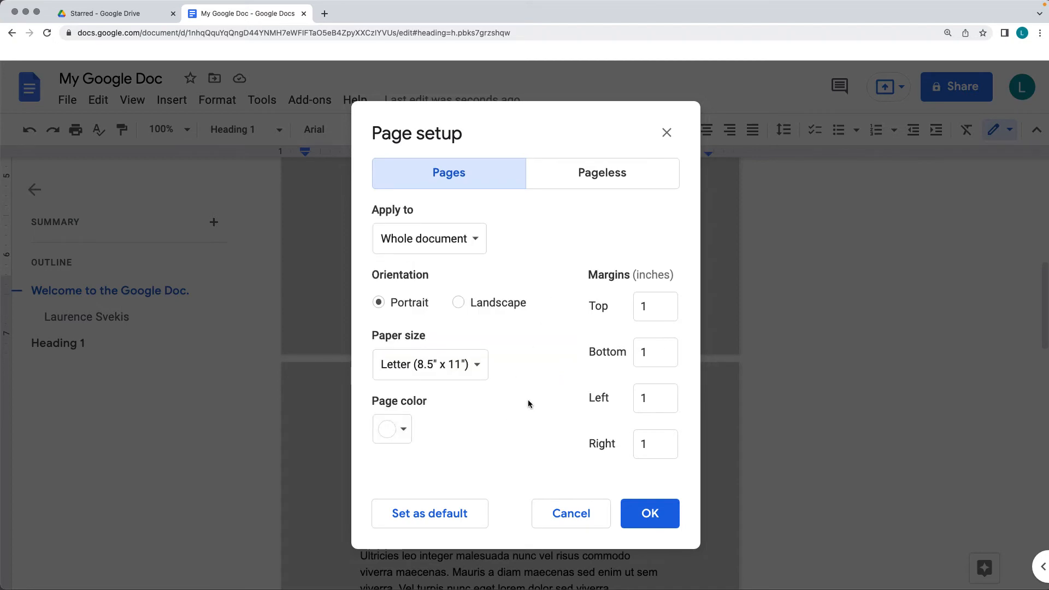
pyautogui.click(649, 513)
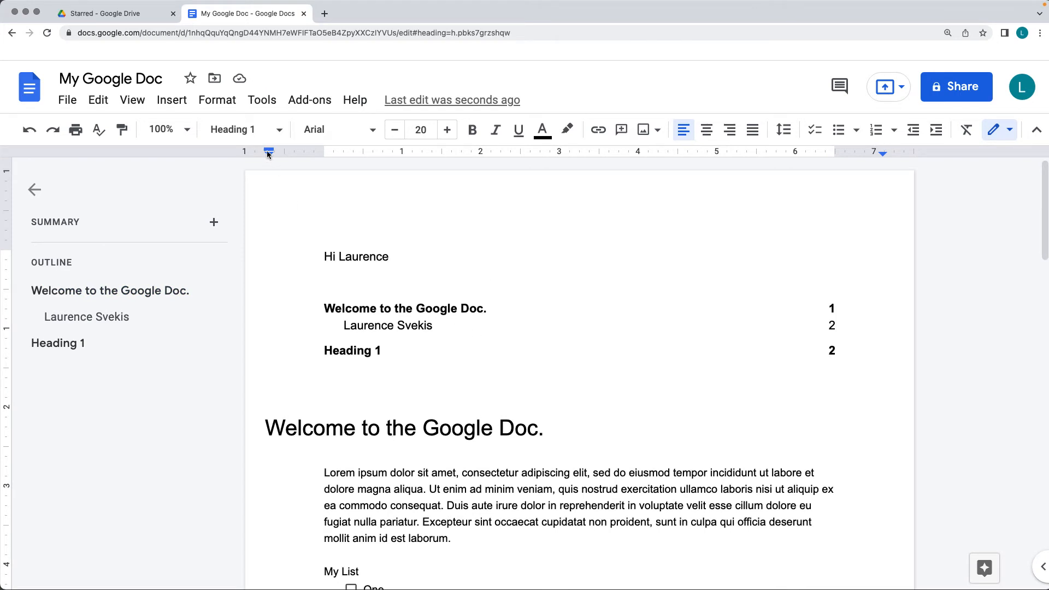
# Step: Set the "Welcome to the Google Doc." heading's left indent to 0 and align its right indent with the right page margin
pyautogui.moveTo(268, 153); pyautogui.dragTo(326, 158)
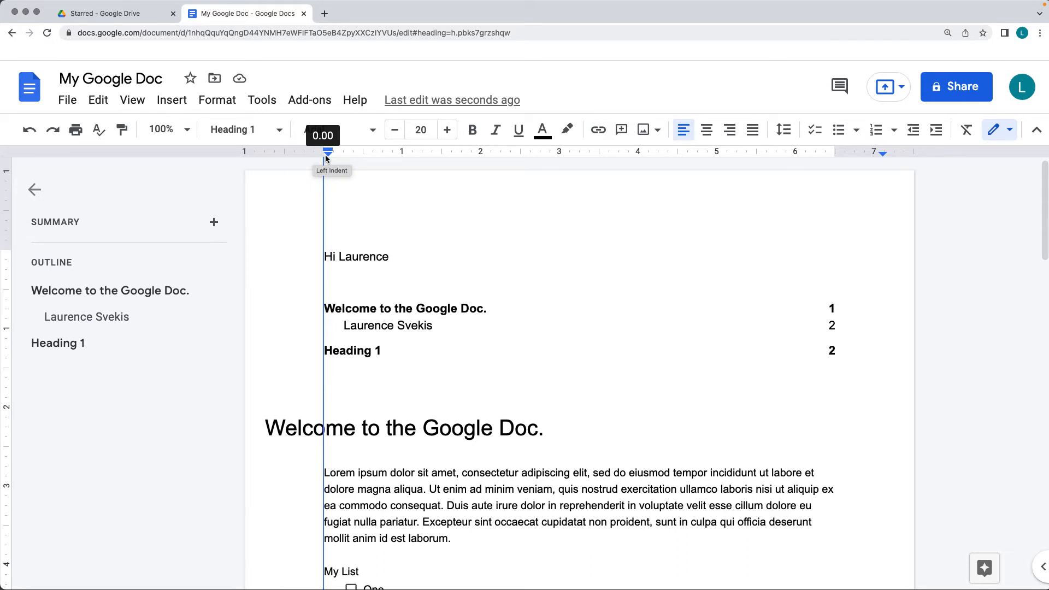
pyautogui.moveTo(326, 158); pyautogui.dragTo(328, 158)
pyautogui.moveTo(881, 154); pyautogui.dragTo(838, 156)
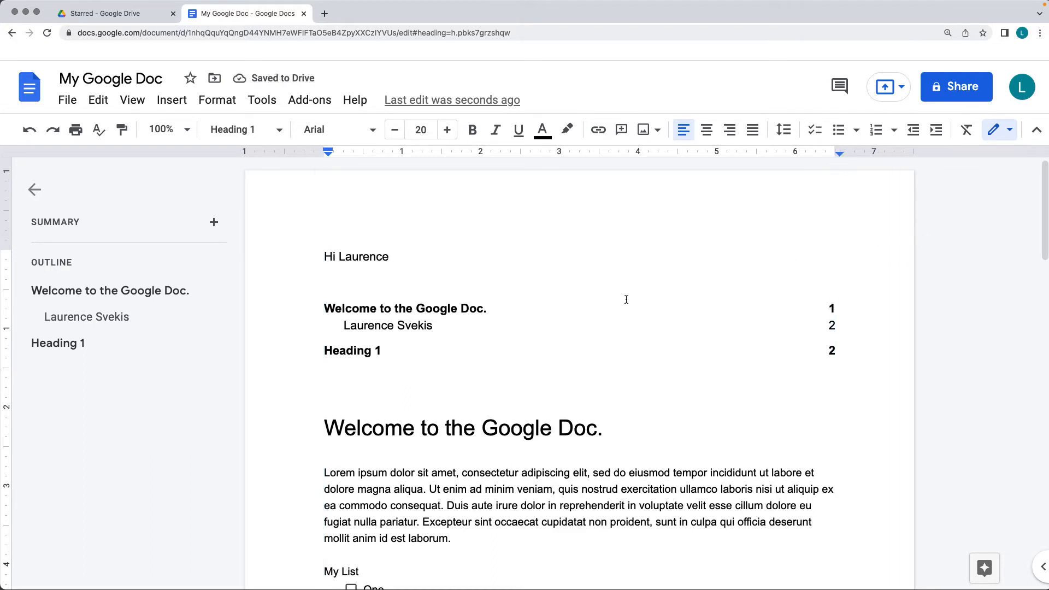
pyautogui.scroll(-20, 626, 300)
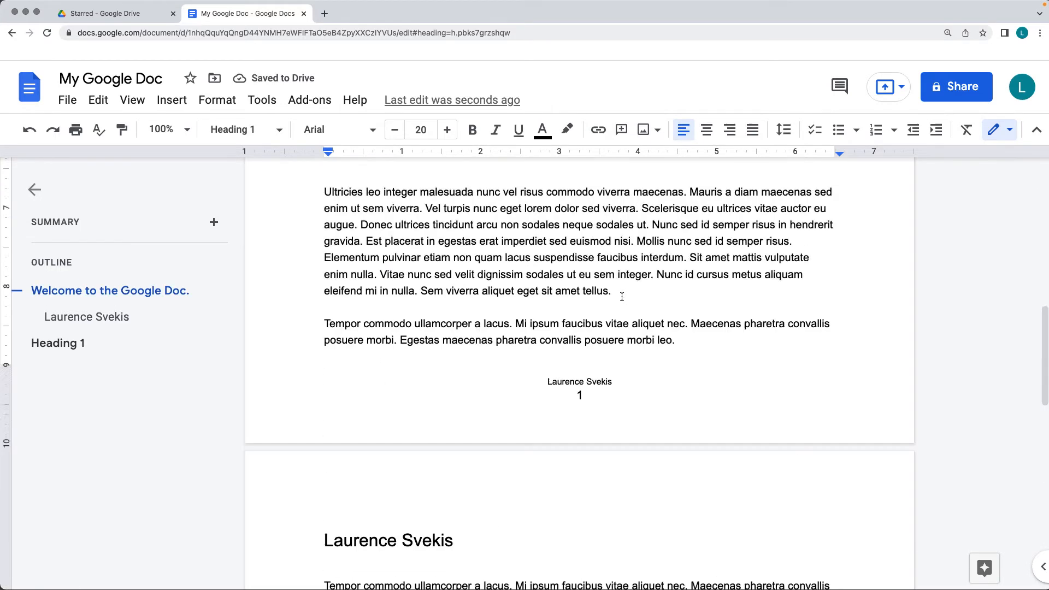
pyautogui.scroll(20, 621, 297)
pyautogui.click(514, 309)
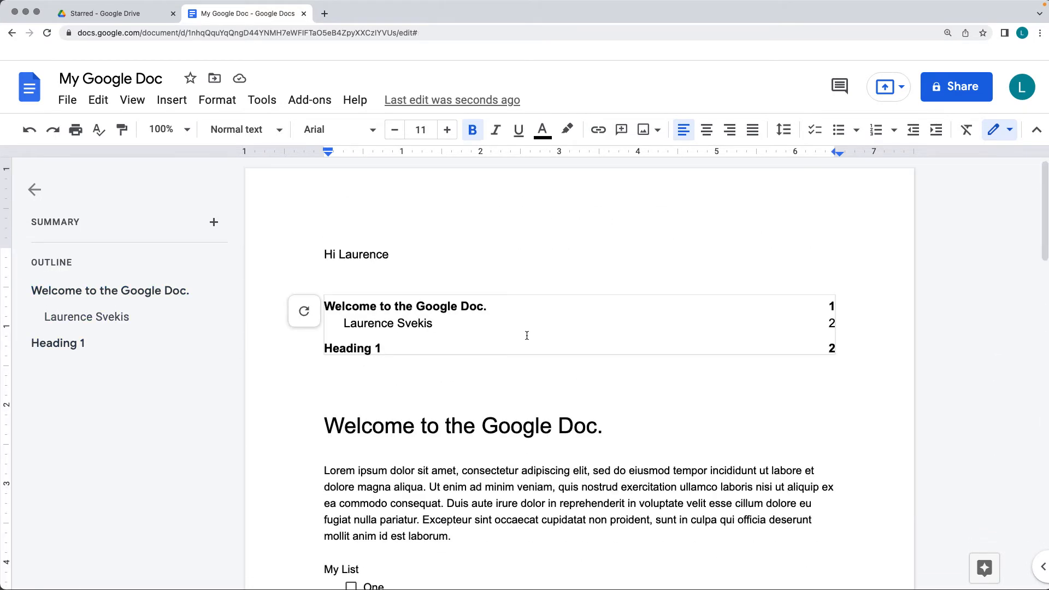
pyautogui.click(476, 396)
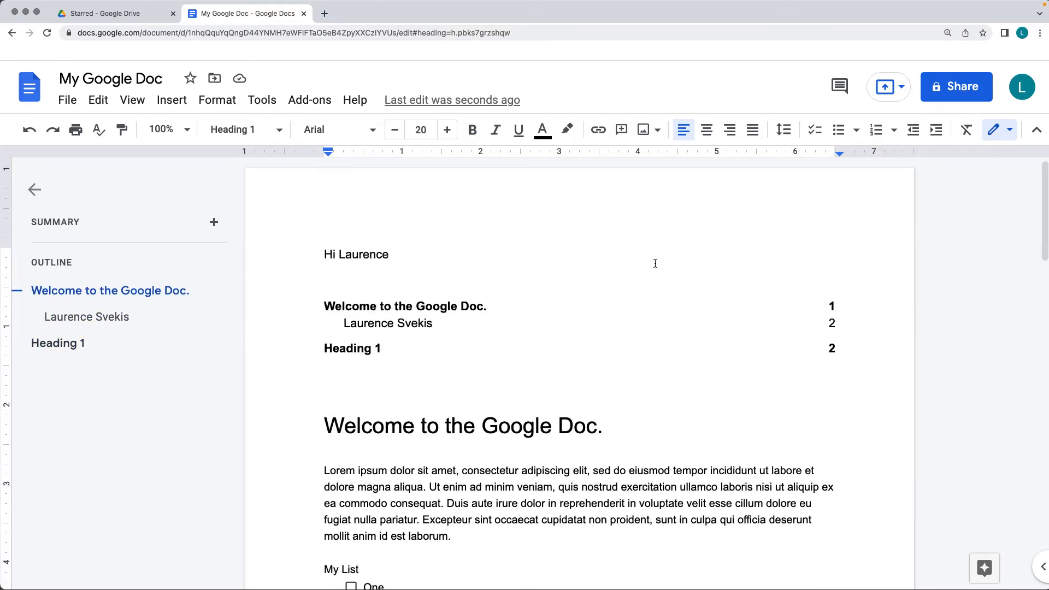
# Step: Reduce the browser zoom to 100% and return to the document
pyautogui.click(1040, 34)
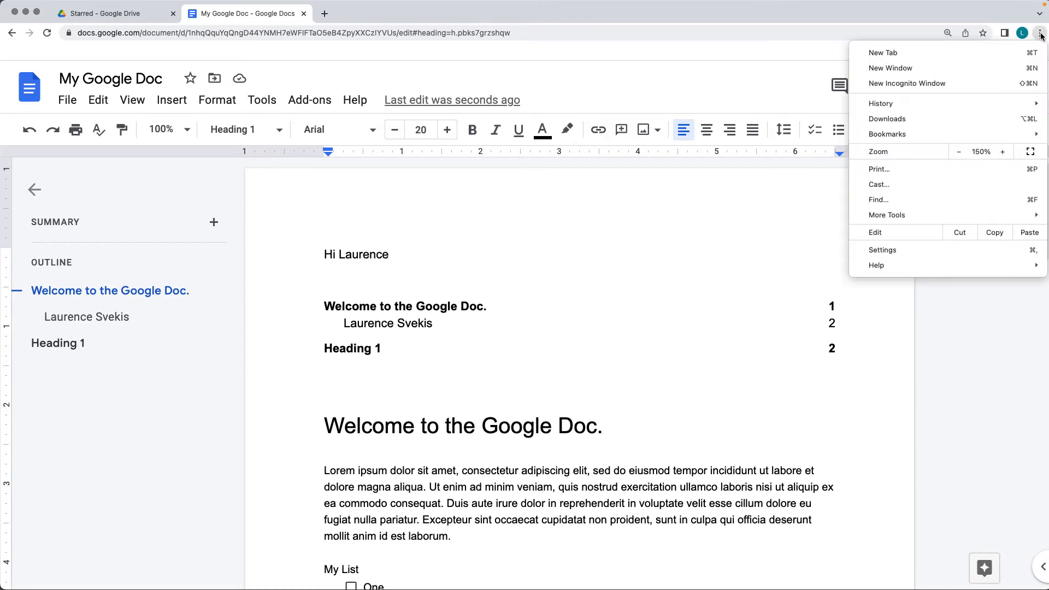
pyautogui.click(951, 157)
pyautogui.click(951, 157)
pyautogui.click(950, 156)
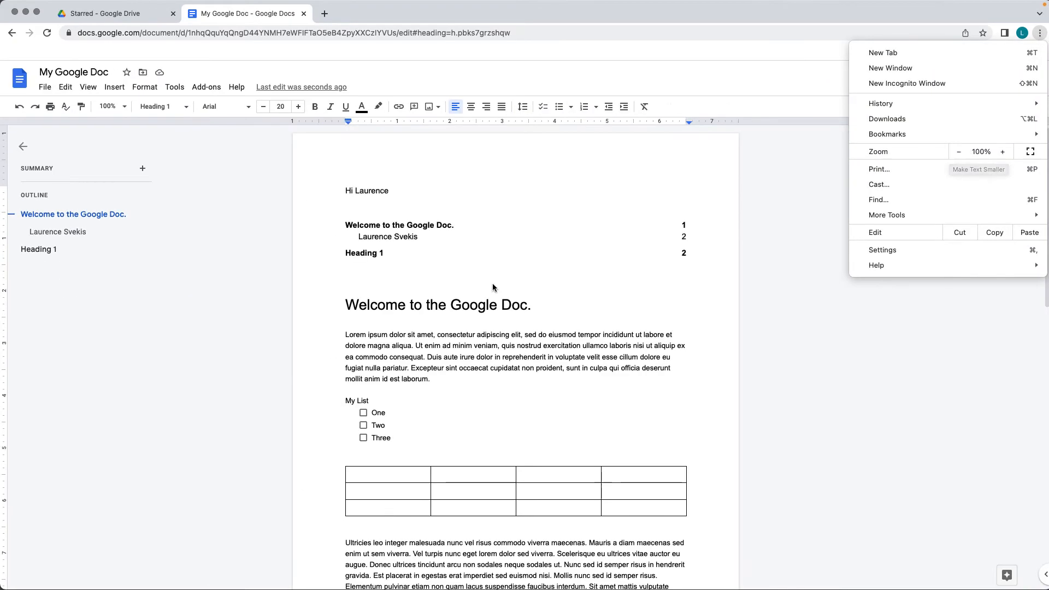
pyautogui.click(475, 282)
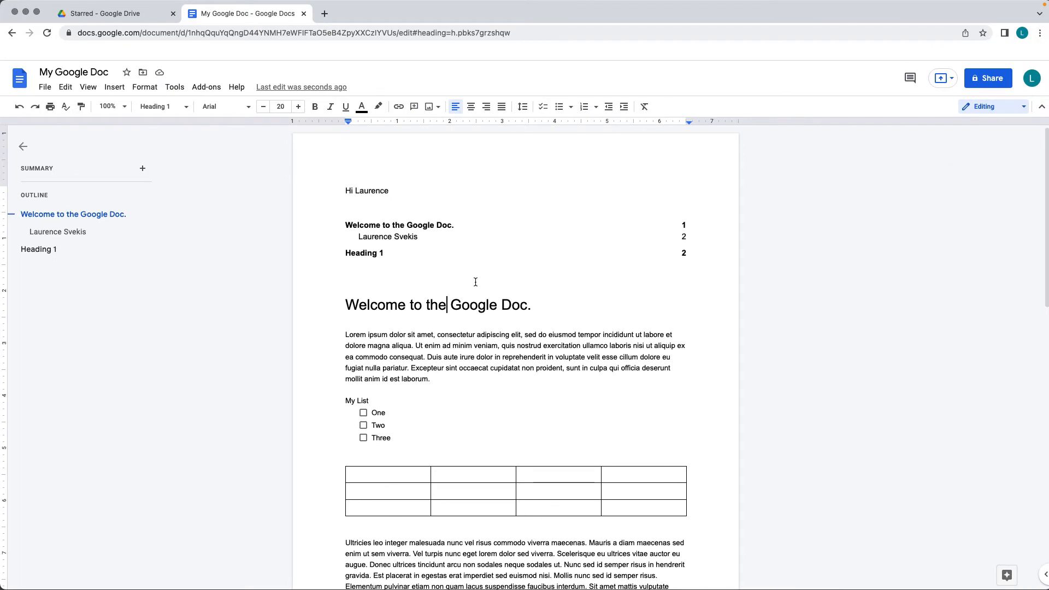
# Step: Hide the document outline and set the document zoom to 200%
pyautogui.click(21, 150)
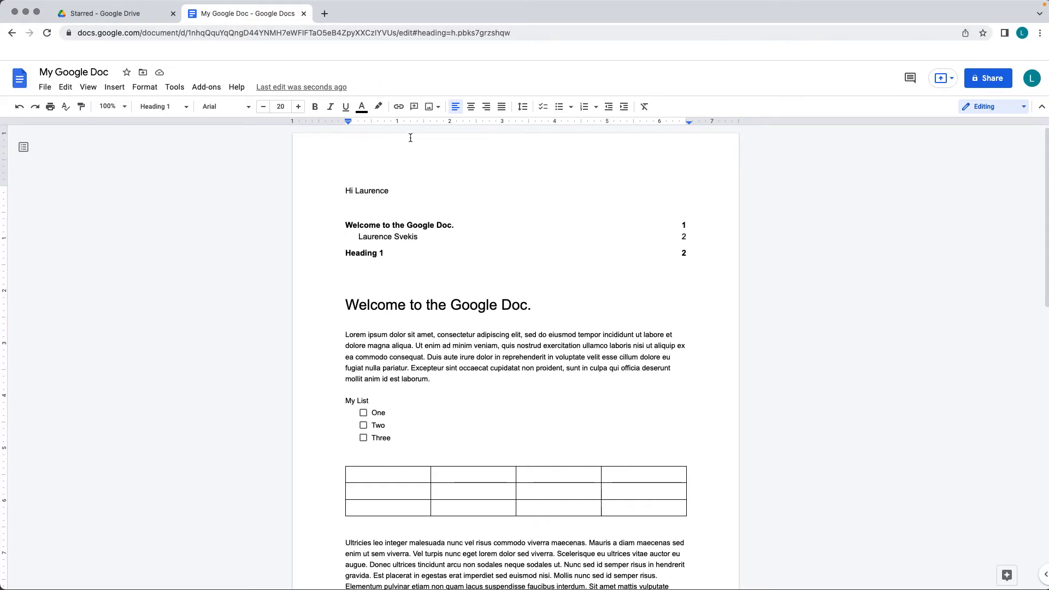
pyautogui.click(125, 108)
pyautogui.click(112, 258)
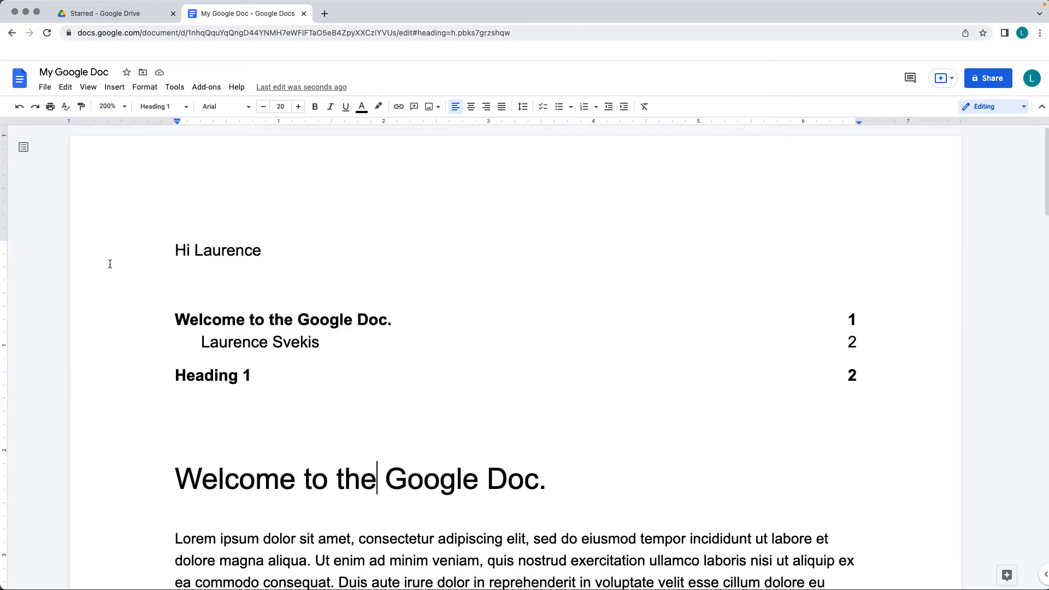
pyautogui.scroll(-20, 359, 238)
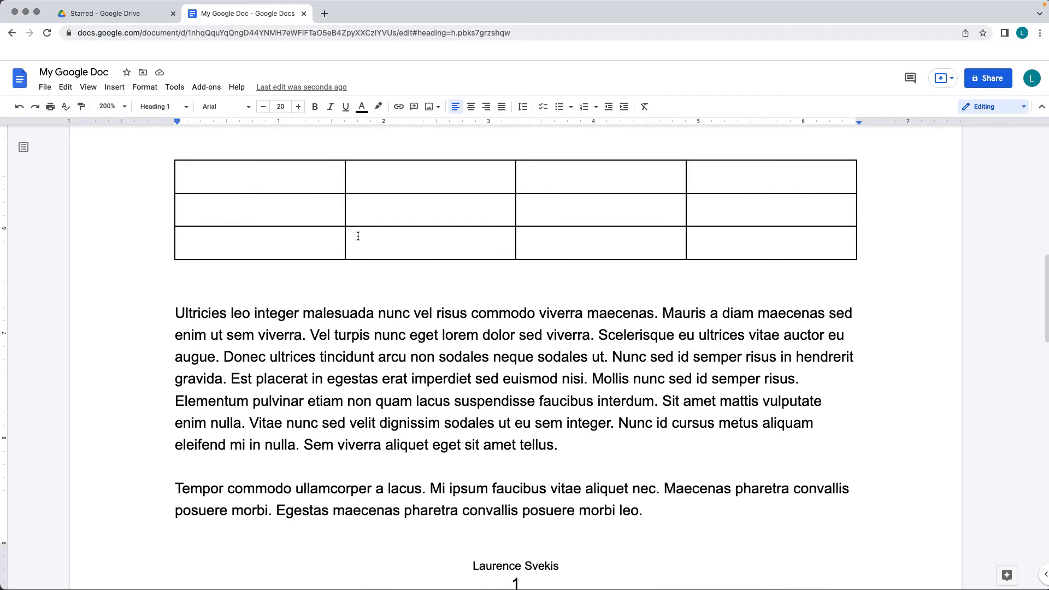
pyautogui.scroll(20, 358, 236)
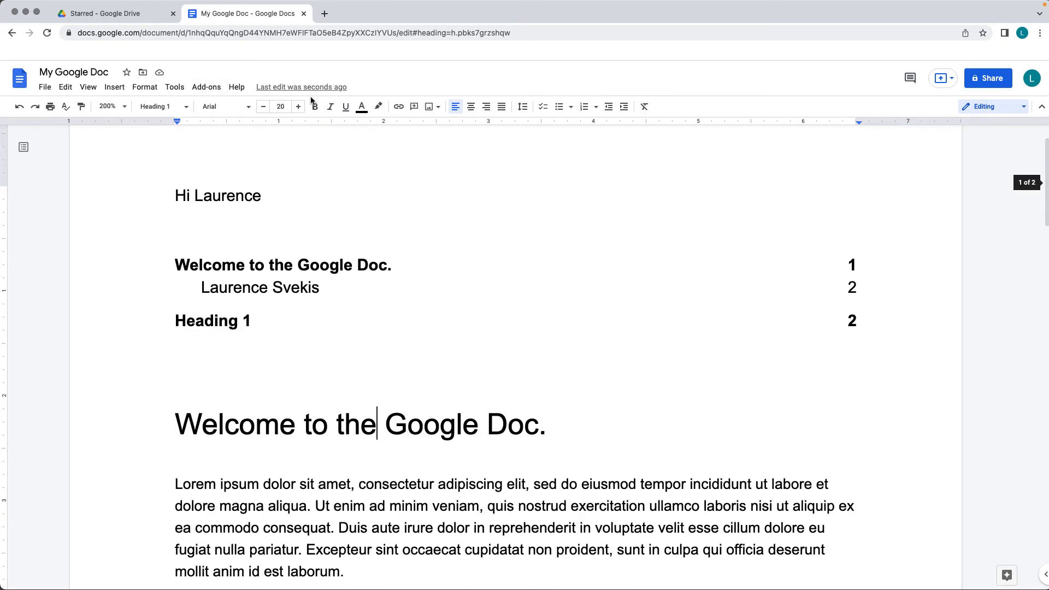
pyautogui.scroll(2, 337, 181)
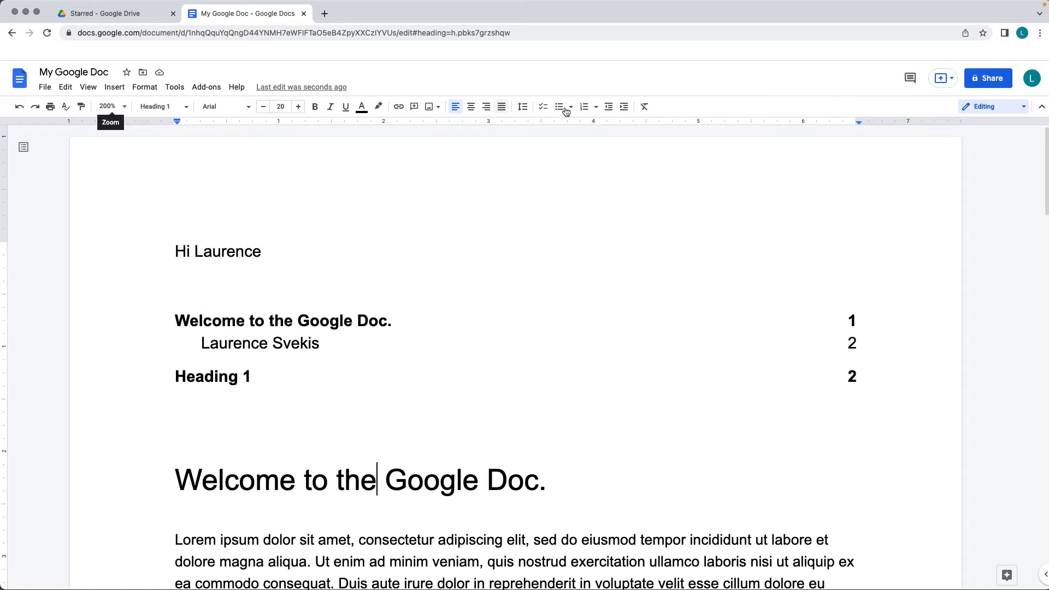
# Step: Increase the browser zoom to 150%
pyautogui.click(1040, 33)
pyautogui.click(1001, 151)
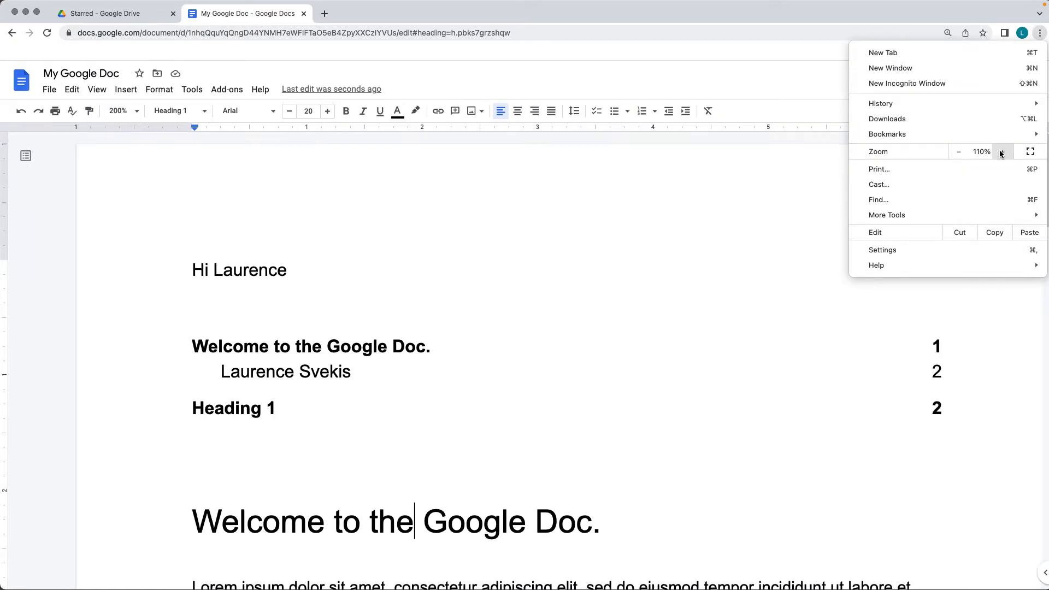
pyautogui.click(1001, 152)
pyautogui.click(1000, 152)
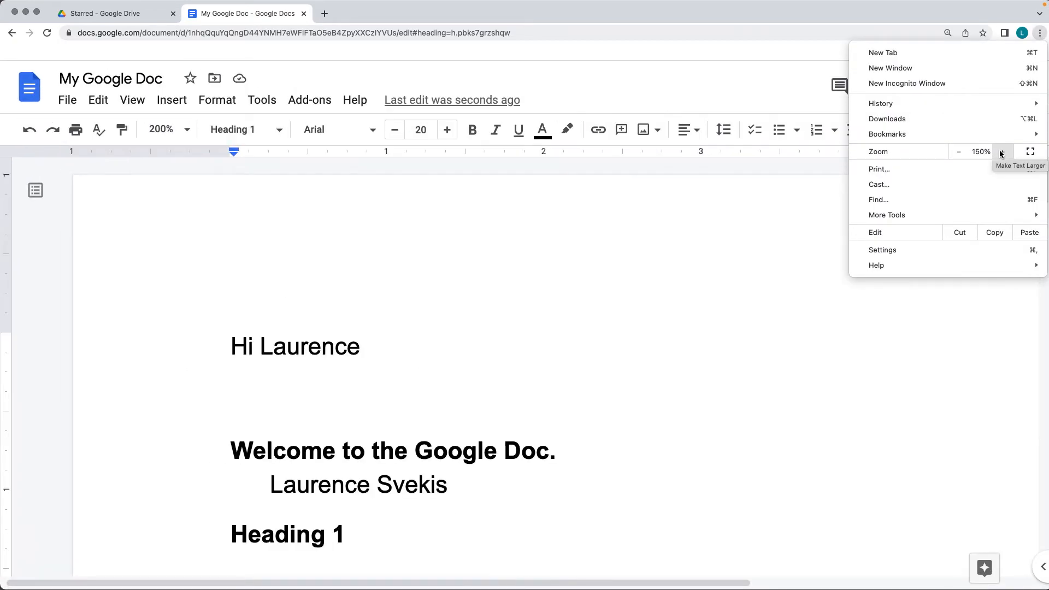
# Step: Set the document zoom to 100% and place the cursor on the empty line above the "Welcome to the Google Doc." heading
pyautogui.click(187, 133)
pyautogui.click(187, 132)
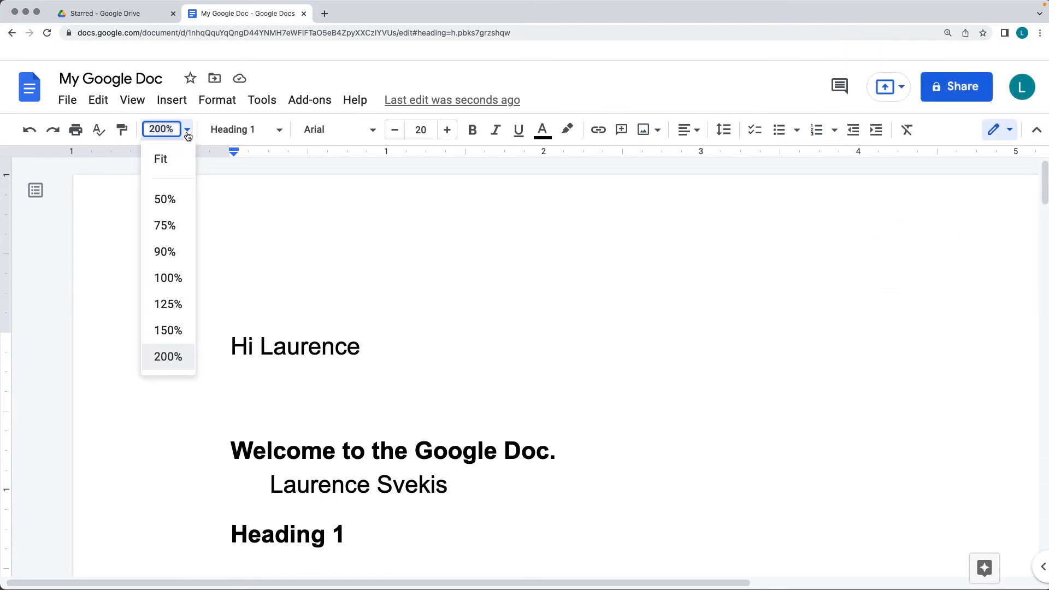
pyautogui.click(167, 278)
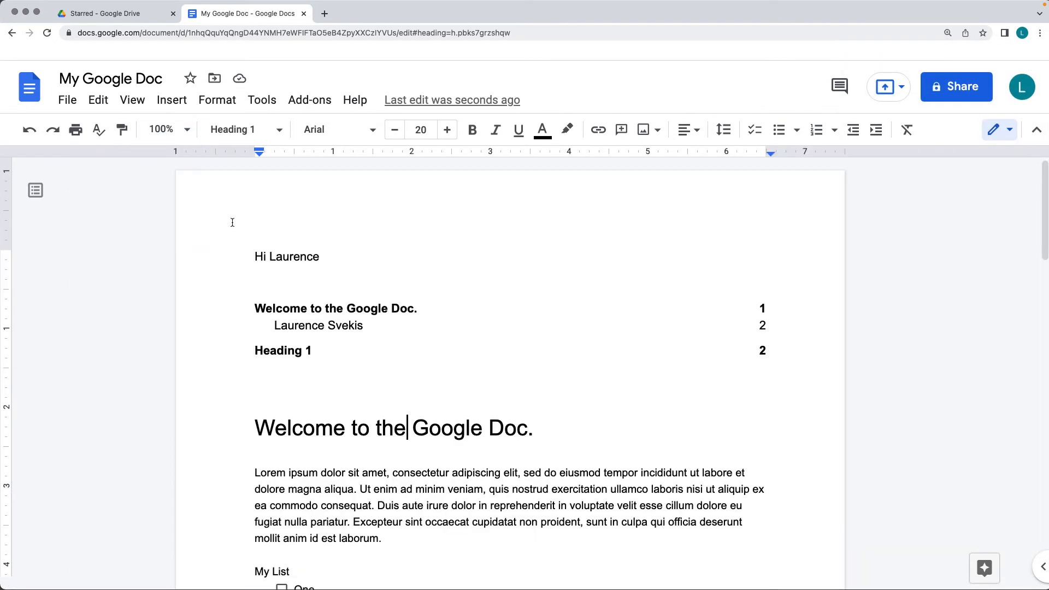
pyautogui.press('Up')
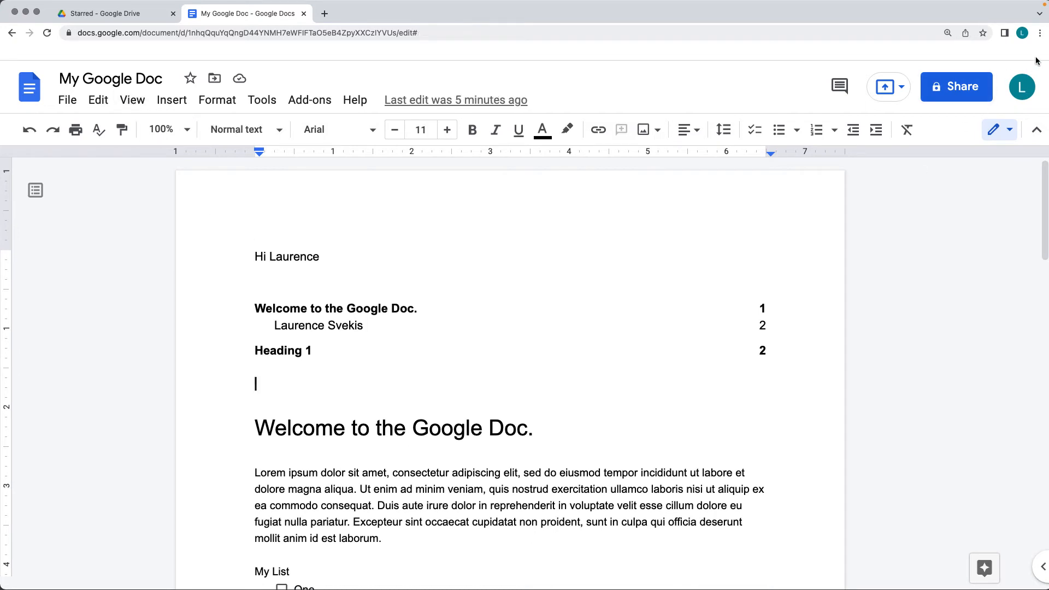
pyautogui.click(1039, 37)
pyautogui.click(929, 399)
pyautogui.click(188, 131)
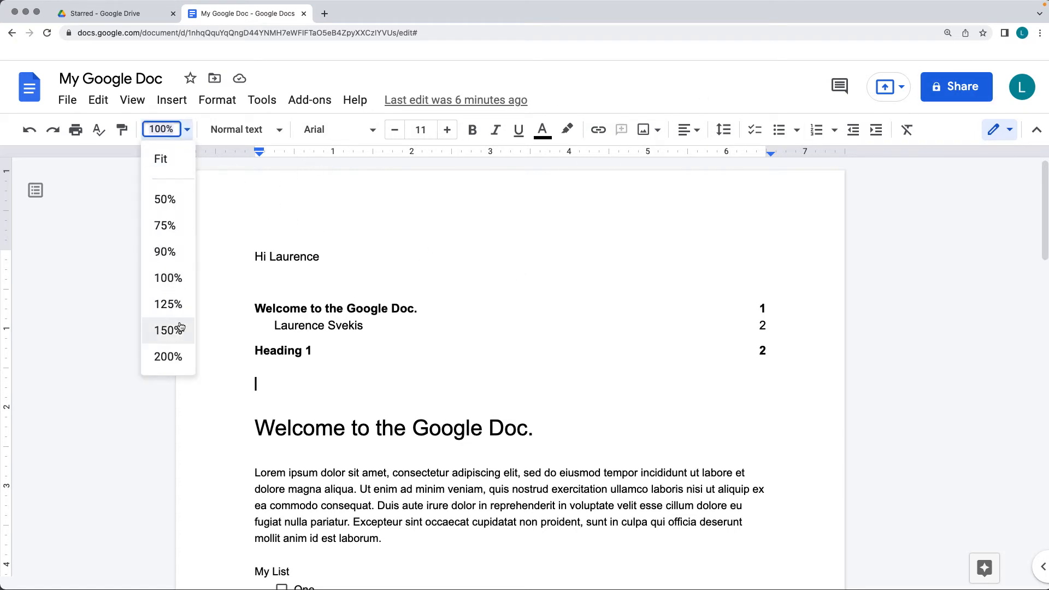
pyautogui.click(98, 310)
# Step: Examine the page orientation options and the header and footer margin and layout options without applying any change
pyautogui.click(218, 101)
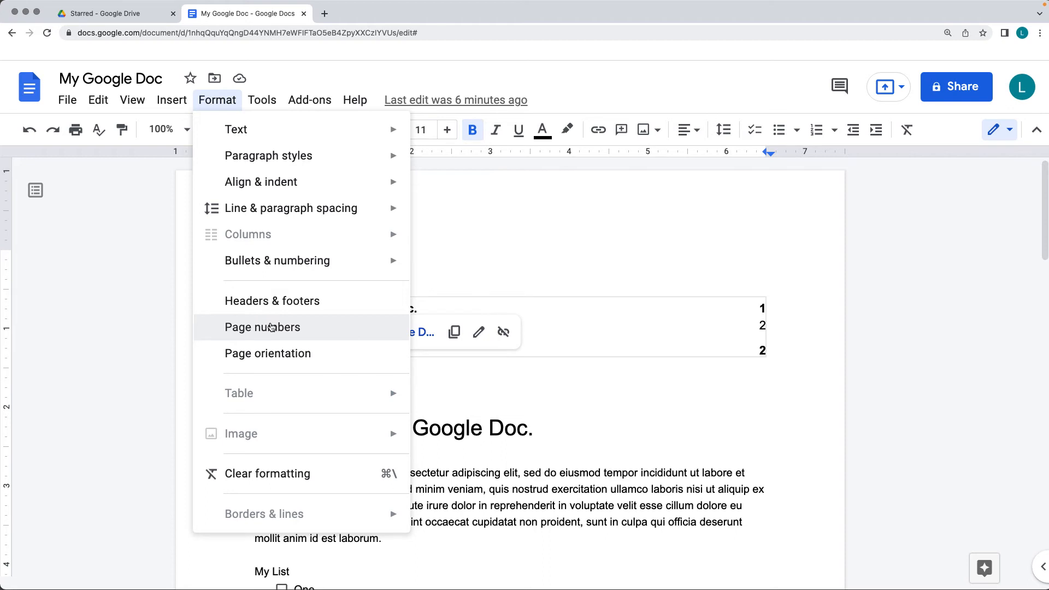
pyautogui.click(276, 356)
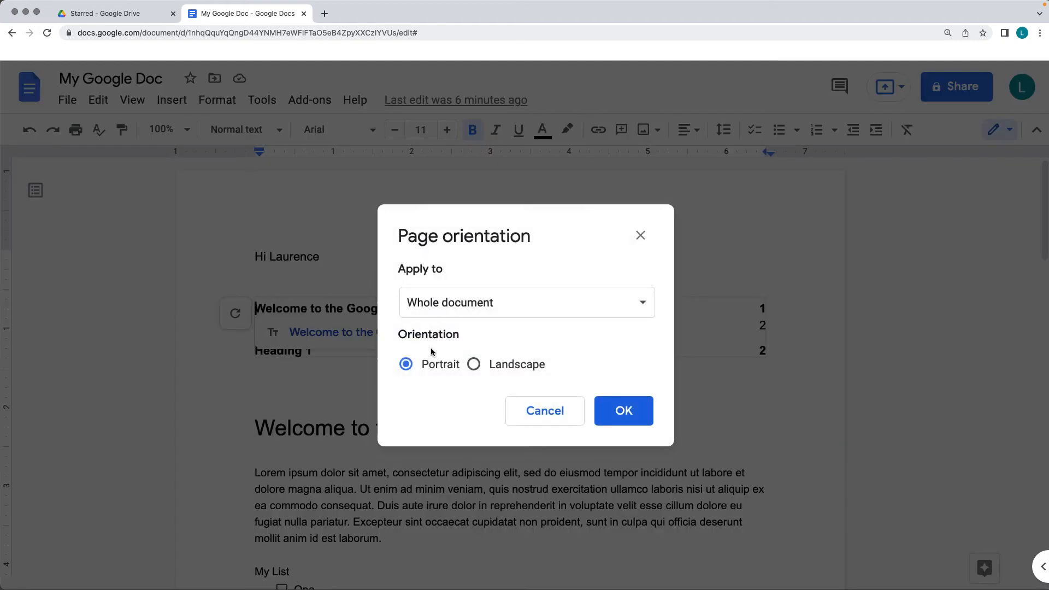
pyautogui.click(473, 365)
pyautogui.click(406, 365)
pyautogui.click(544, 417)
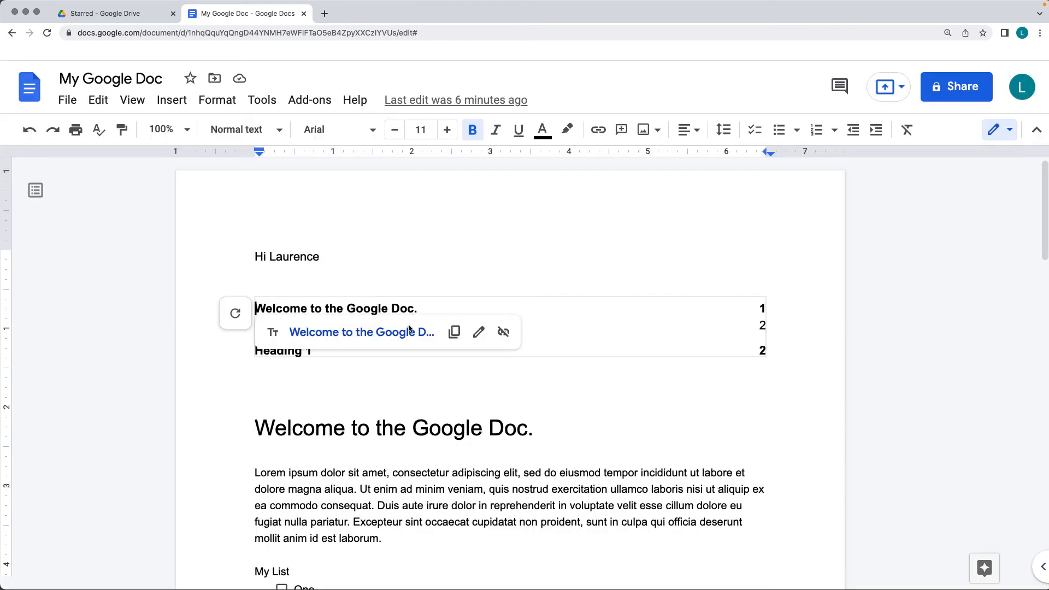
pyautogui.click(217, 101)
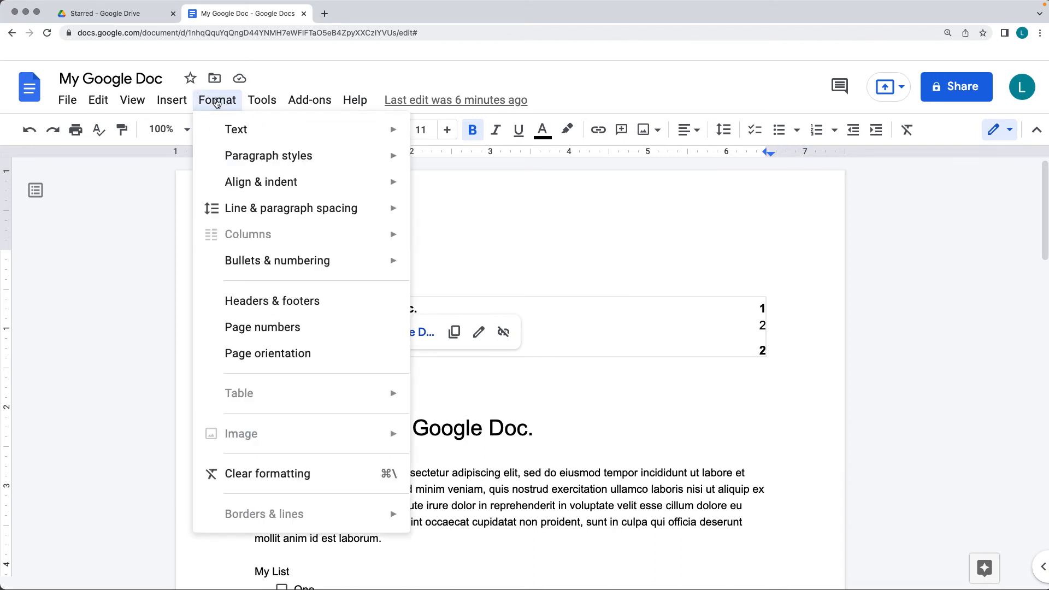
pyautogui.click(301, 308)
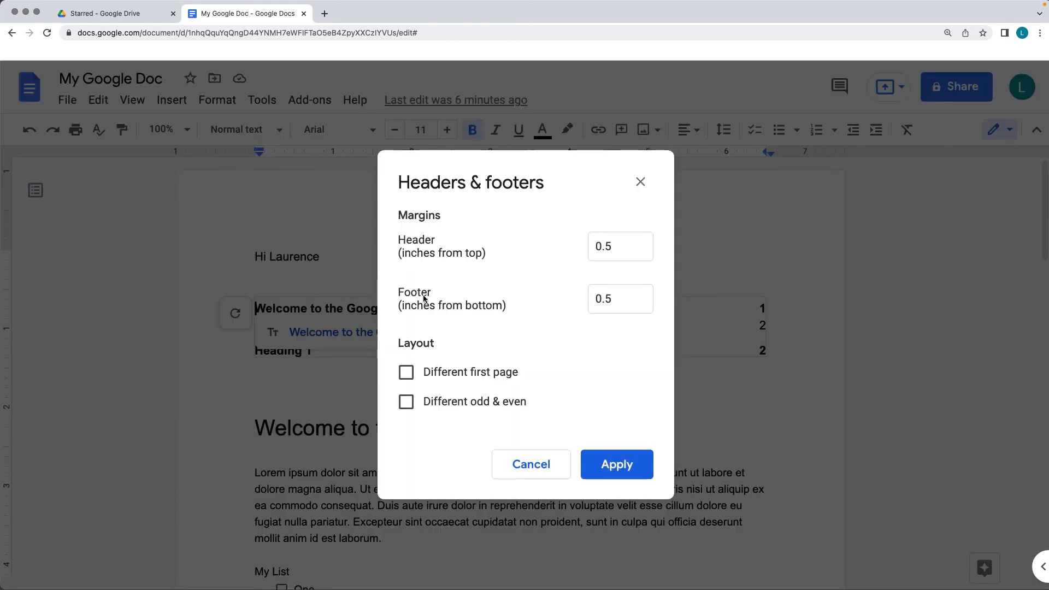
pyautogui.click(407, 377)
pyautogui.click(410, 378)
pyautogui.click(527, 468)
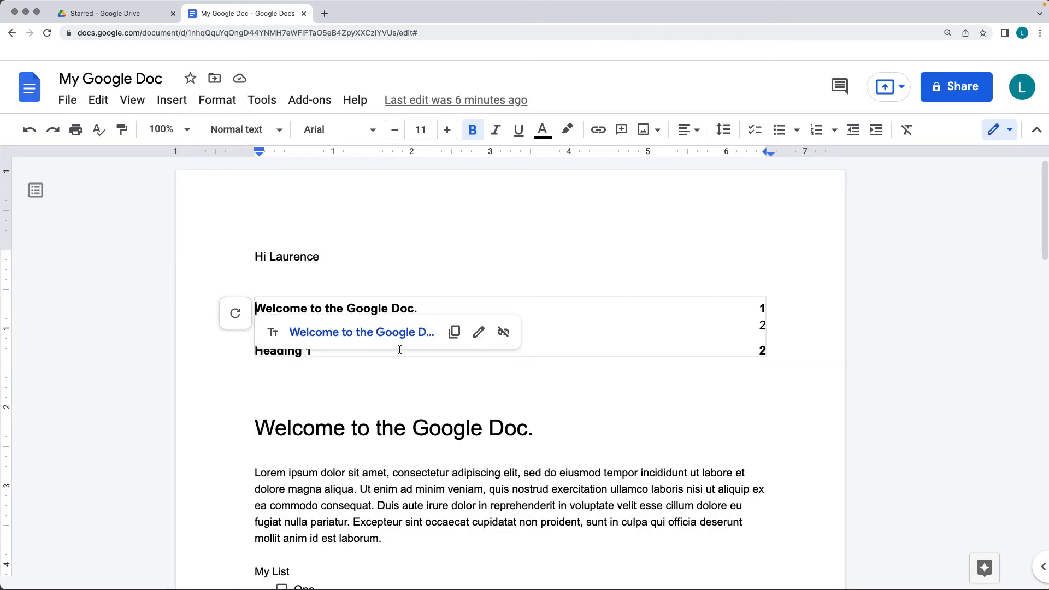
pyautogui.click(348, 380)
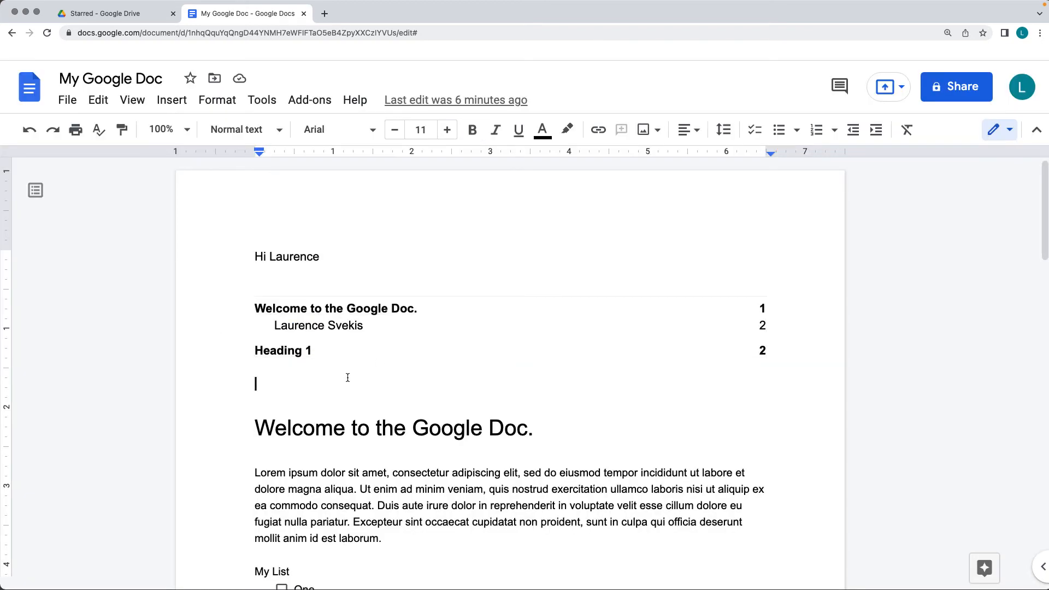
# Step: Add page numbers to the header, shown on the first page and starting at 1
pyautogui.click(170, 100)
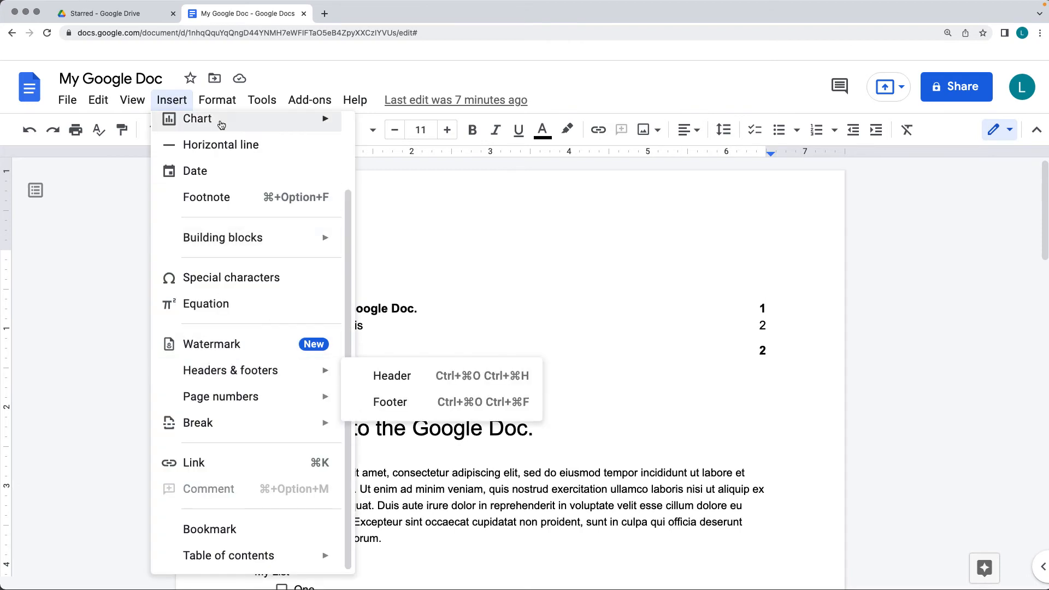
pyautogui.moveTo(219, 100)
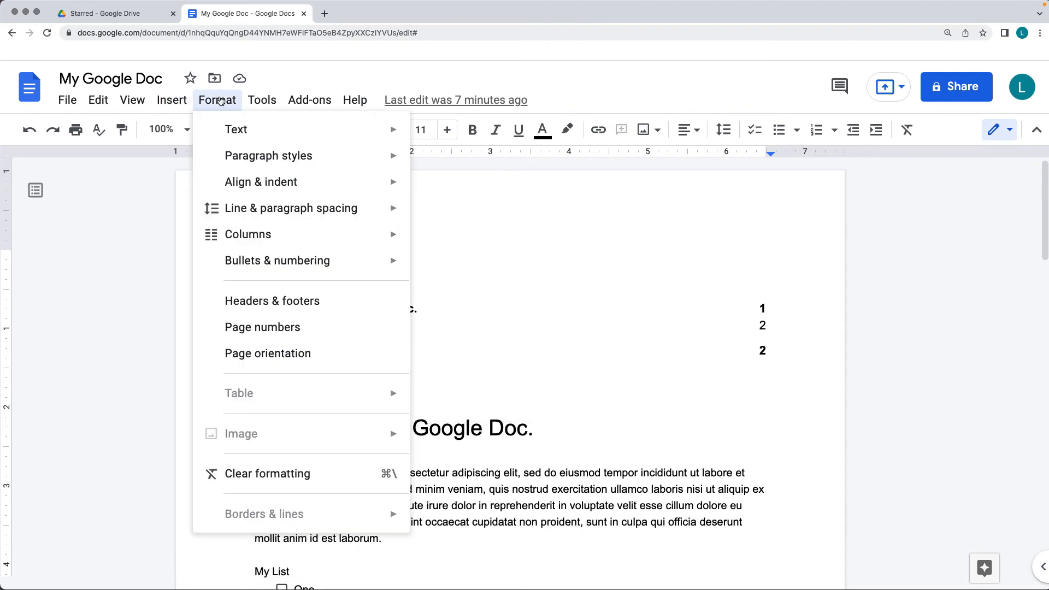
pyautogui.click(253, 327)
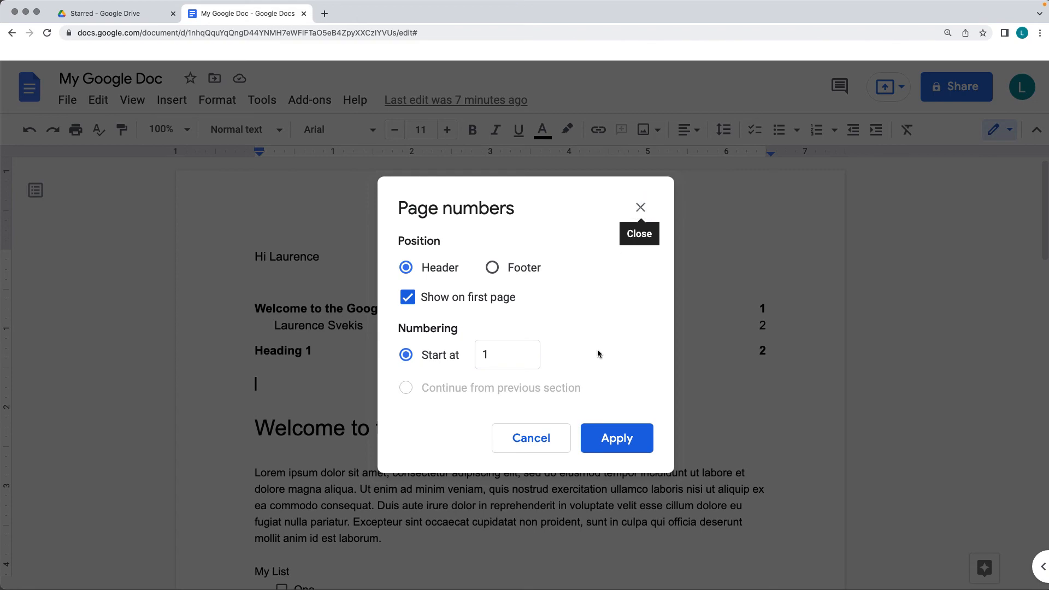
pyautogui.click(607, 437)
pyautogui.click(634, 342)
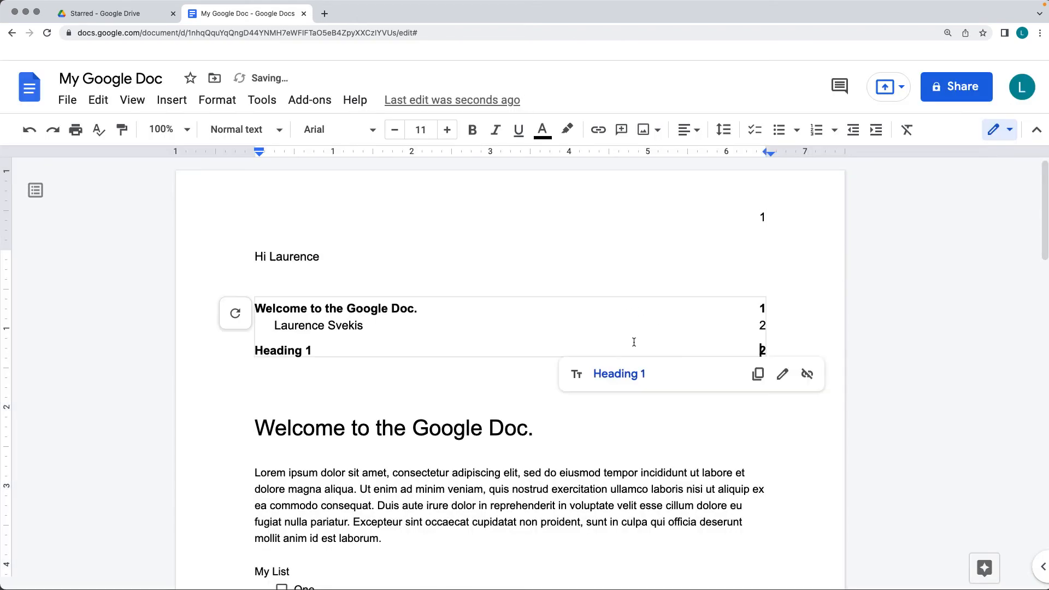
# Step: Check the page numbers in the headers and footers across the document's pages
pyautogui.click(602, 376)
pyautogui.scroll(9, 605, 374)
pyautogui.scroll(-20, 606, 375)
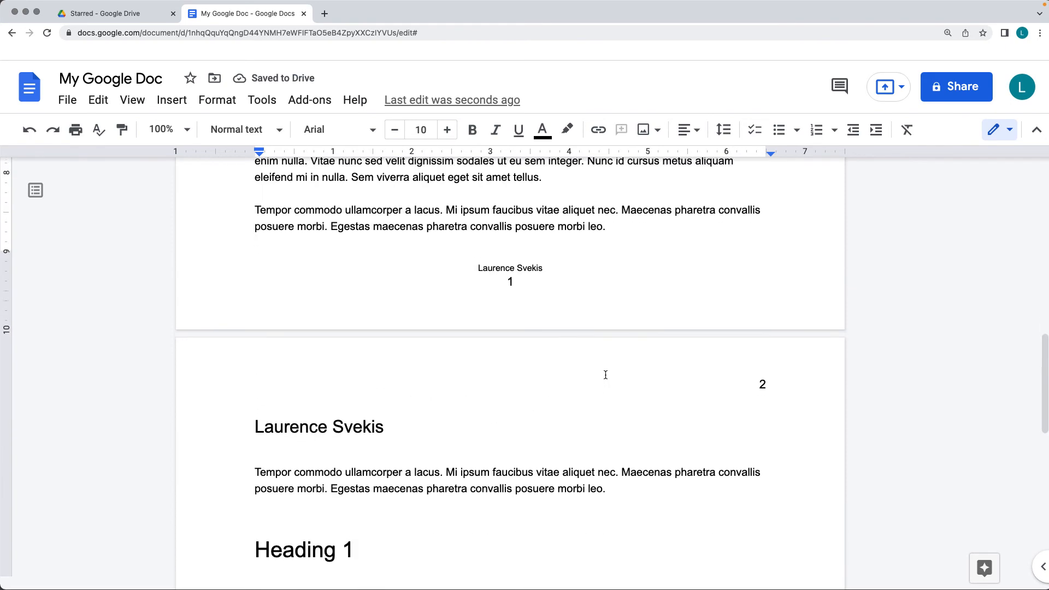
pyautogui.scroll(10, 604, 373)
pyautogui.scroll(-2, 595, 371)
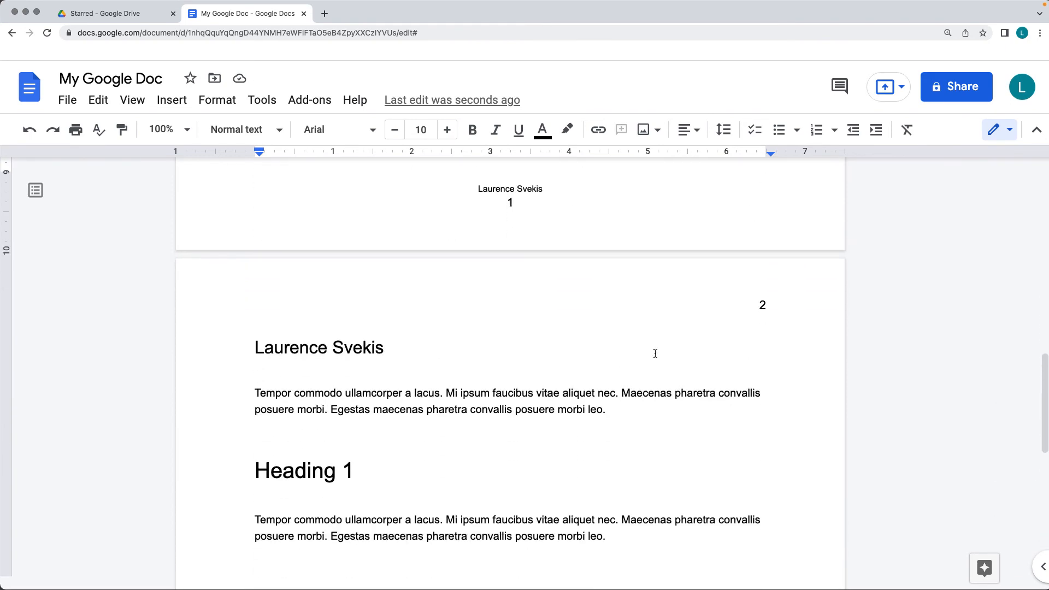
pyautogui.click(782, 308)
pyautogui.scroll(-10, 595, 316)
pyautogui.keyDown('shift'); pyautogui.click(594, 318); pyautogui.keyUp('shift')
pyautogui.scroll(20, 532, 429)
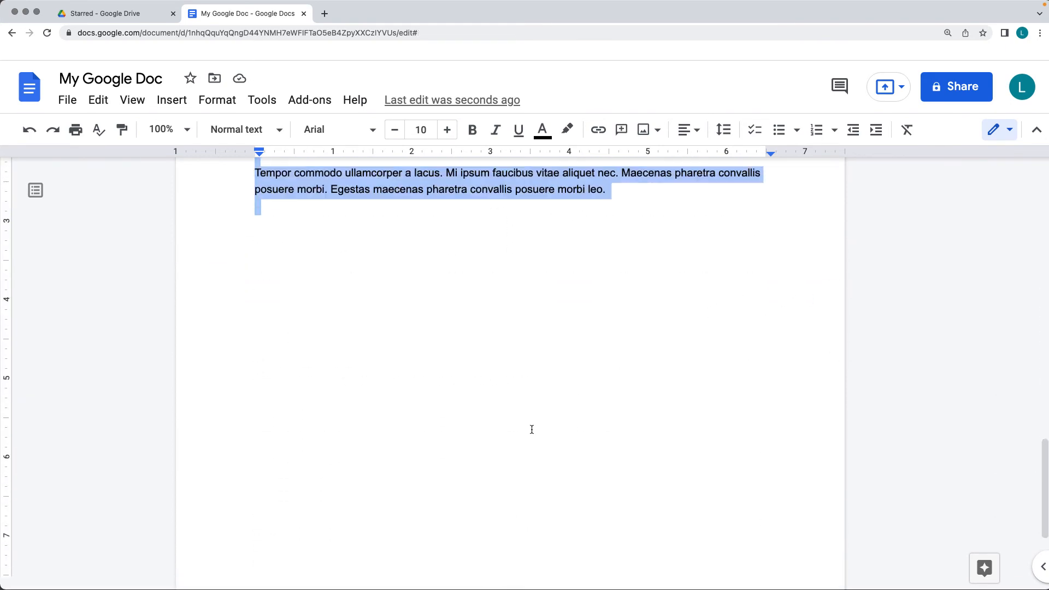
pyautogui.keyDown('shift'); pyautogui.click(722, 239); pyautogui.keyUp('shift')
pyautogui.click(745, 223)
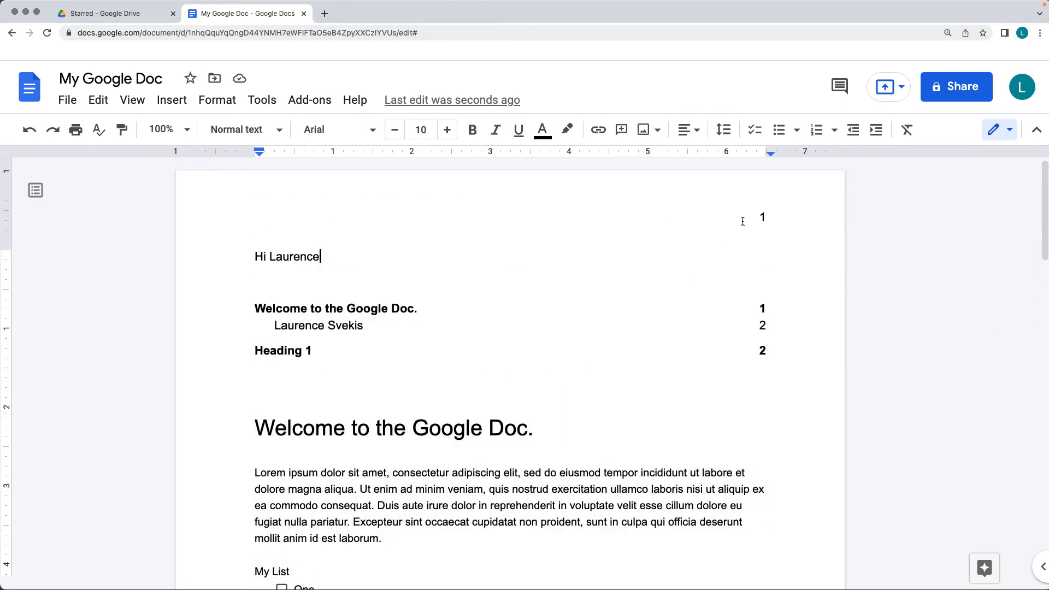
# Step: Remove the header that holds the page number
pyautogui.doubleClick(745, 217)
pyautogui.click(793, 265)
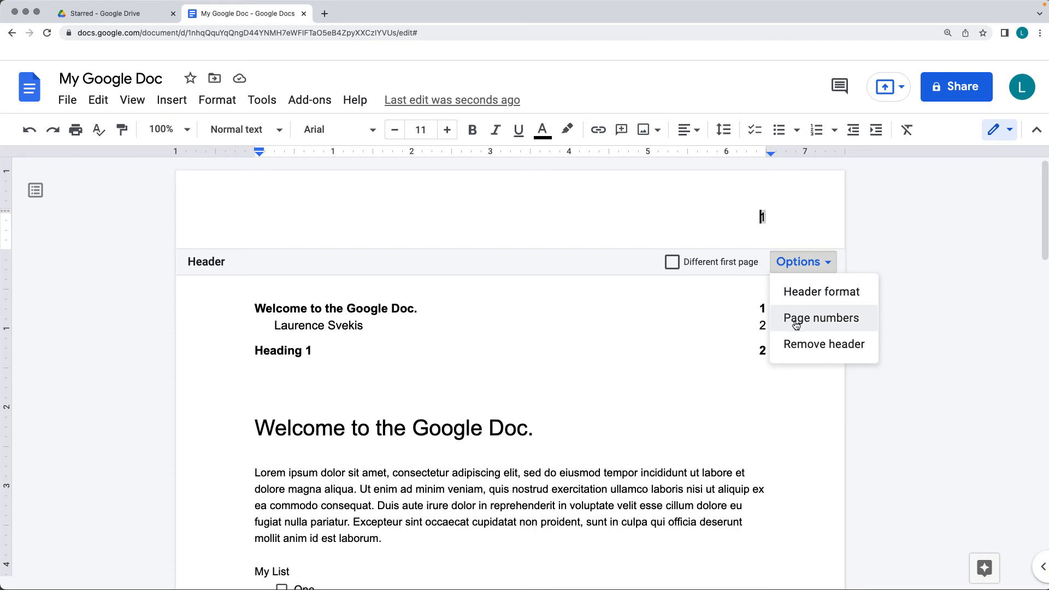
pyautogui.click(801, 344)
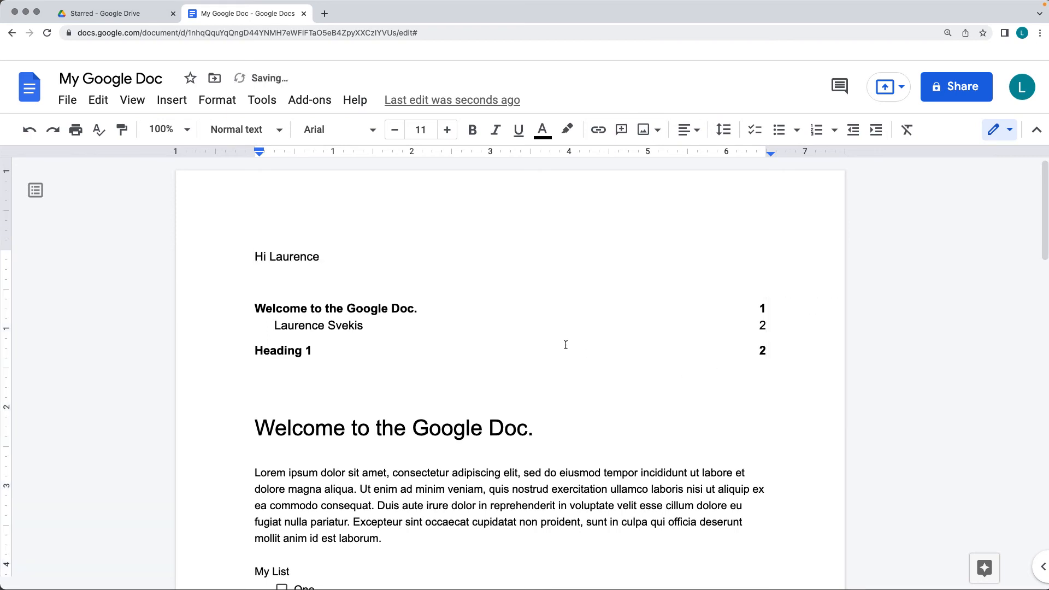
pyautogui.scroll(-5, 529, 303)
pyautogui.click(173, 108)
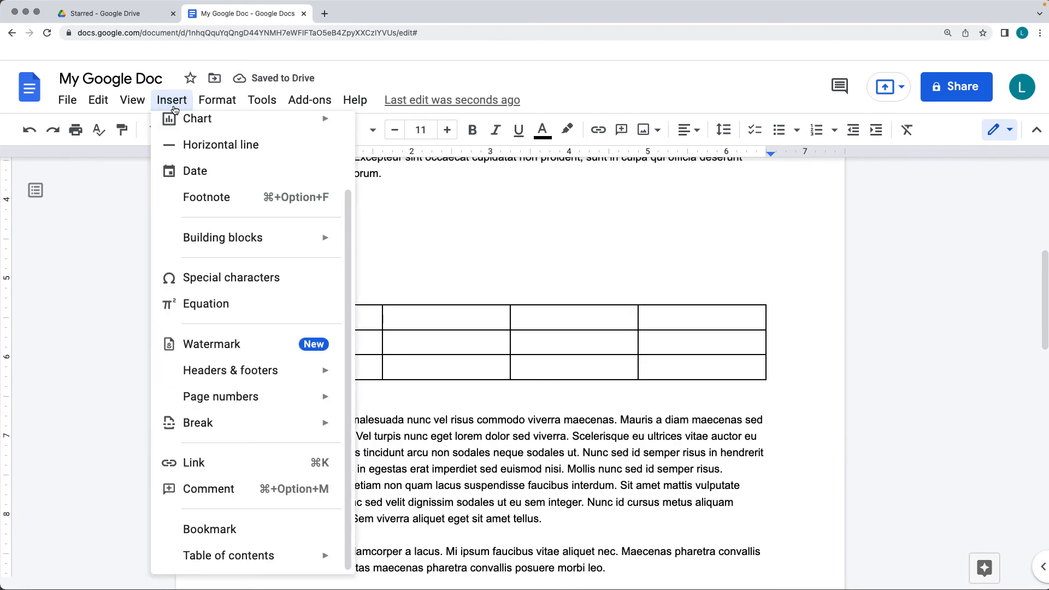
pyautogui.moveTo(232, 381)
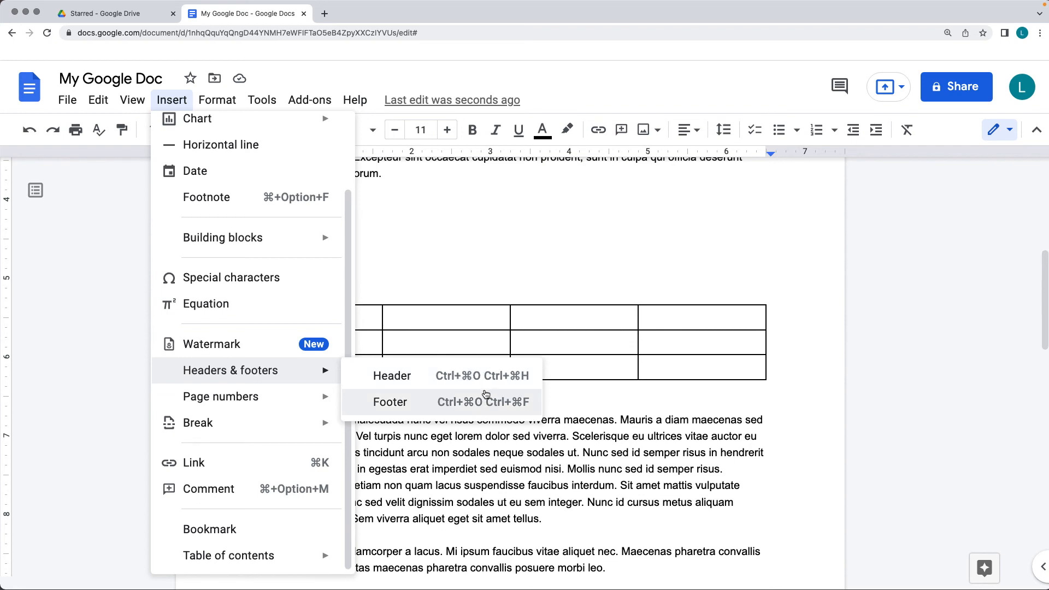
pyautogui.click(455, 394)
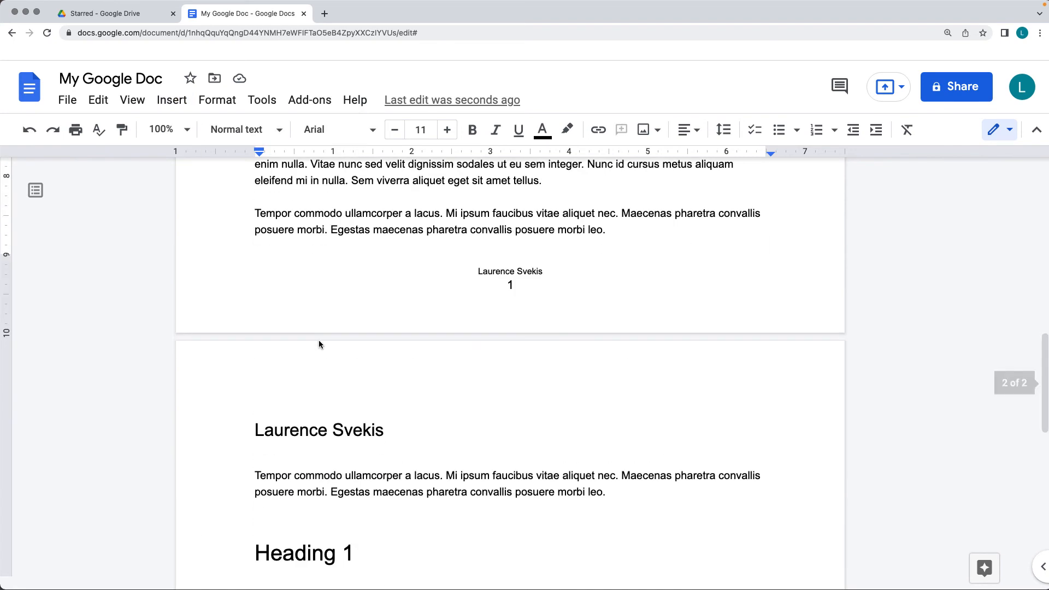
# Step: Copy the "Heading 1" section with its paragraph and paste it below at the end of the document
pyautogui.scroll(-5, 319, 342)
pyautogui.moveTo(644, 274); pyautogui.dragTo(216, 199)
pyautogui.hotkey('ctrl', 'c')
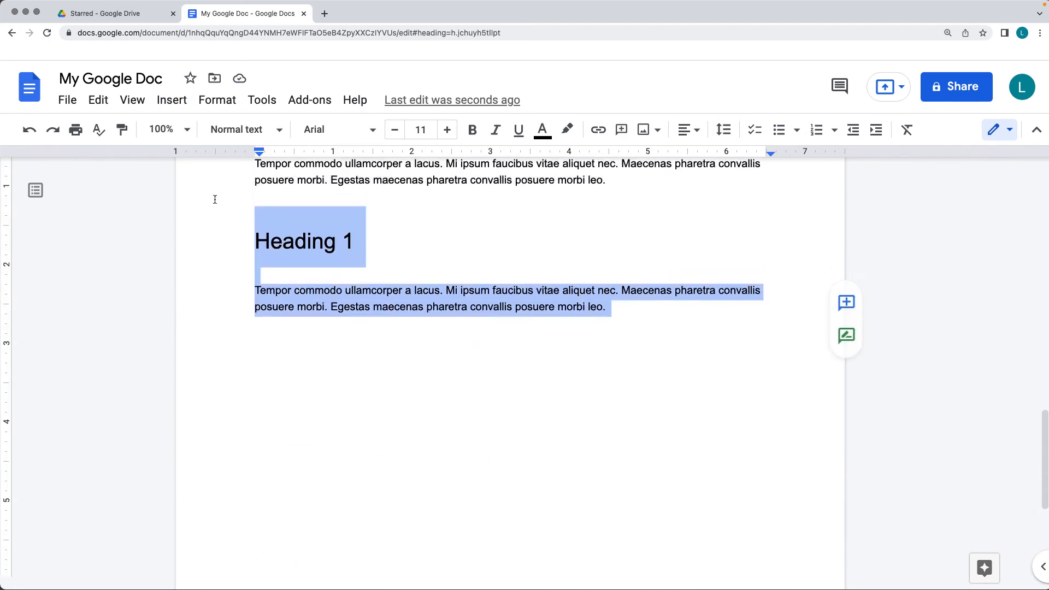
pyautogui.click(272, 348)
pyautogui.hotkey('ctrl', 'v')
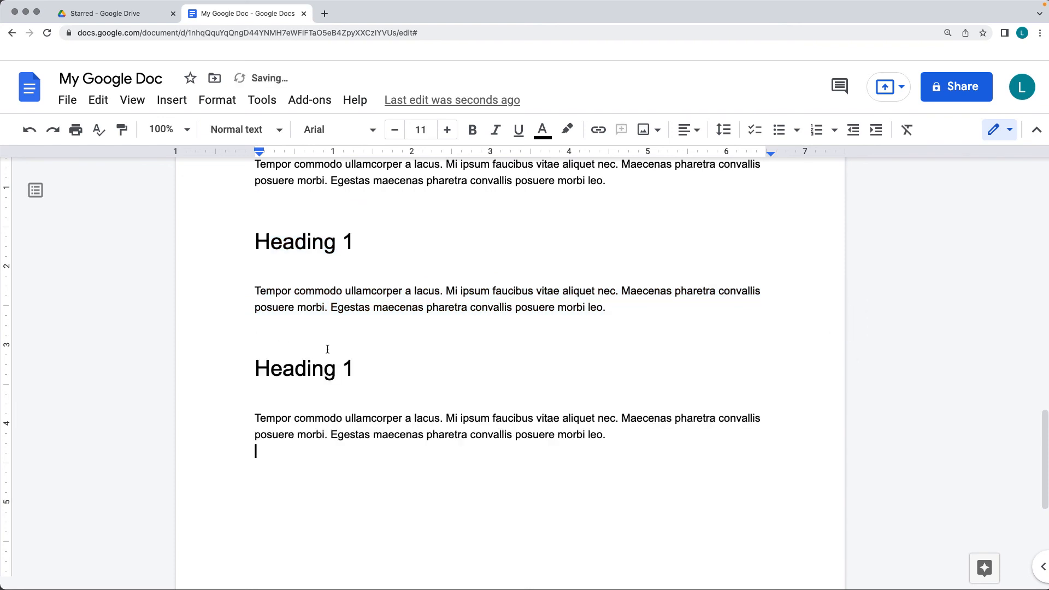
# Step: Update the table of contents to include the duplicated heading
pyautogui.click(372, 352)
pyautogui.scroll(15, 383, 329)
pyautogui.click(307, 265)
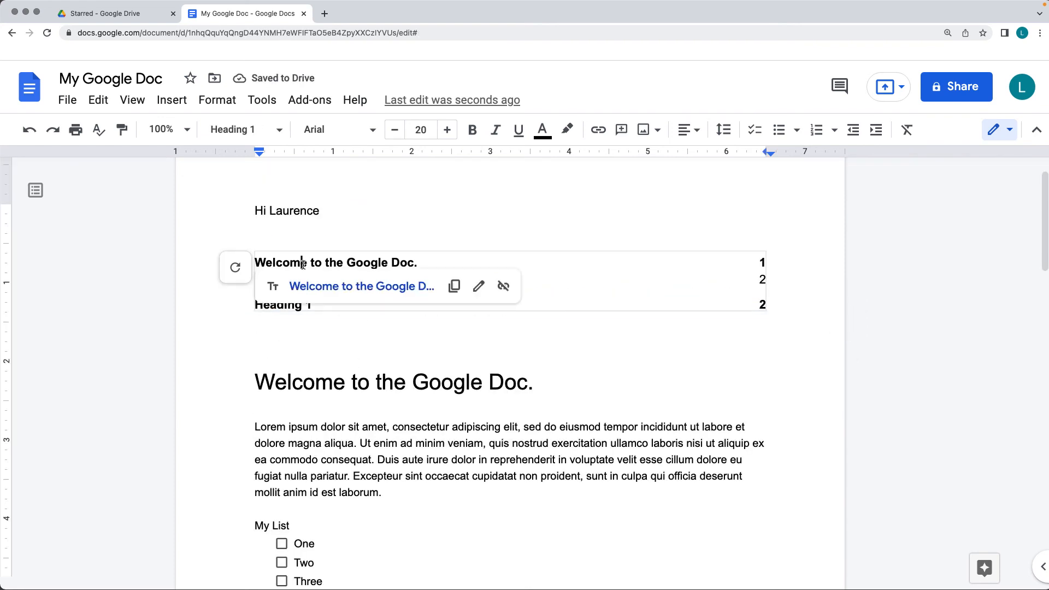
pyautogui.click(235, 268)
# Step: Remove the link from the last "Heading 1" entry in the table of contents, and update the table to restore it
pyautogui.moveTo(284, 329); pyautogui.dragTo(351, 327)
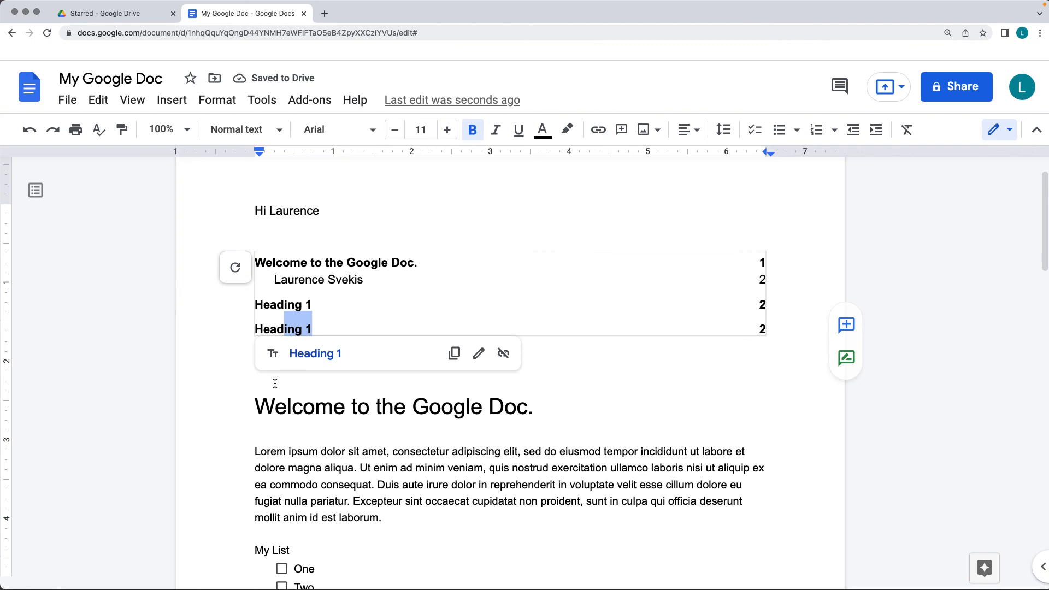
pyautogui.moveTo(330, 324); pyautogui.dragTo(259, 327)
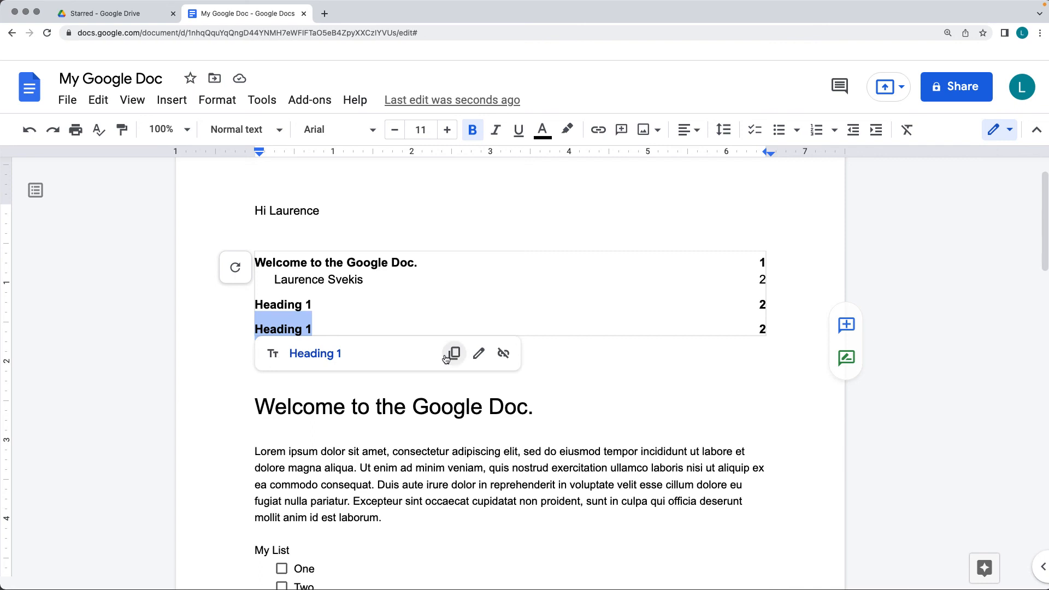
pyautogui.click(503, 357)
pyautogui.click(322, 406)
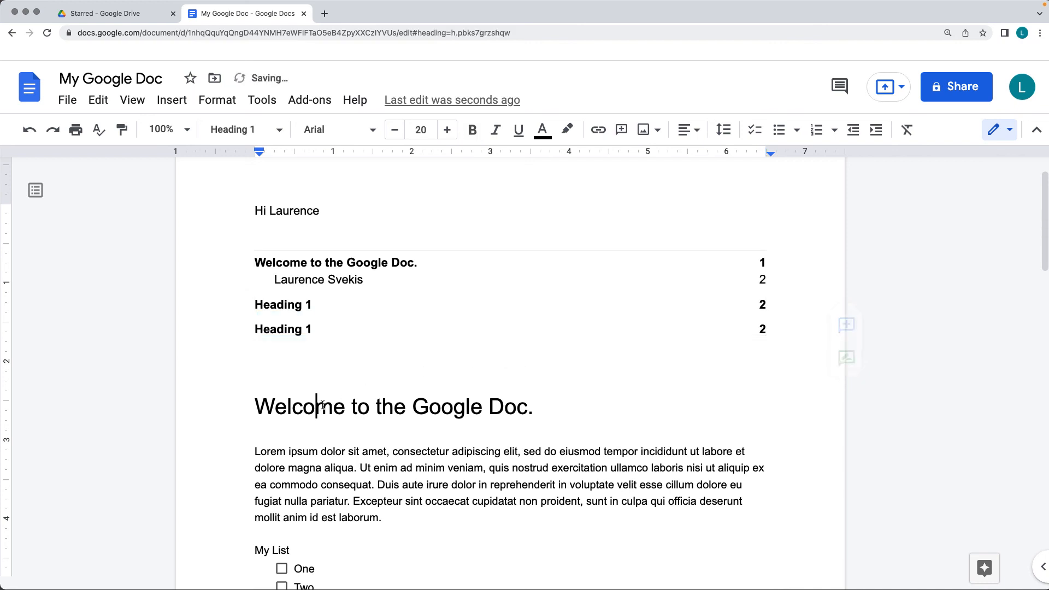
pyautogui.click(285, 330)
pyautogui.click(285, 304)
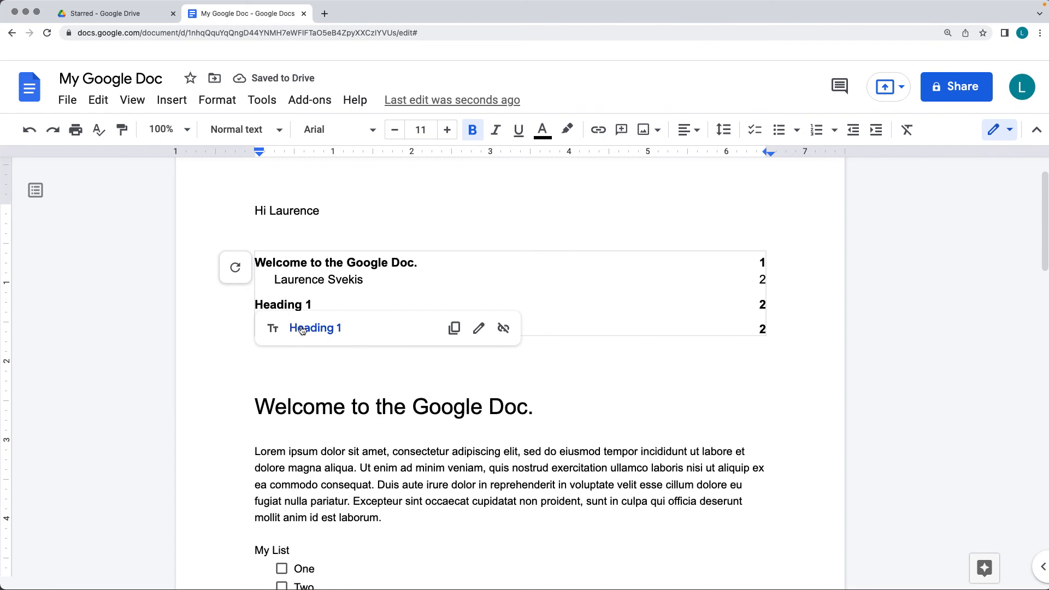
pyautogui.click(284, 330)
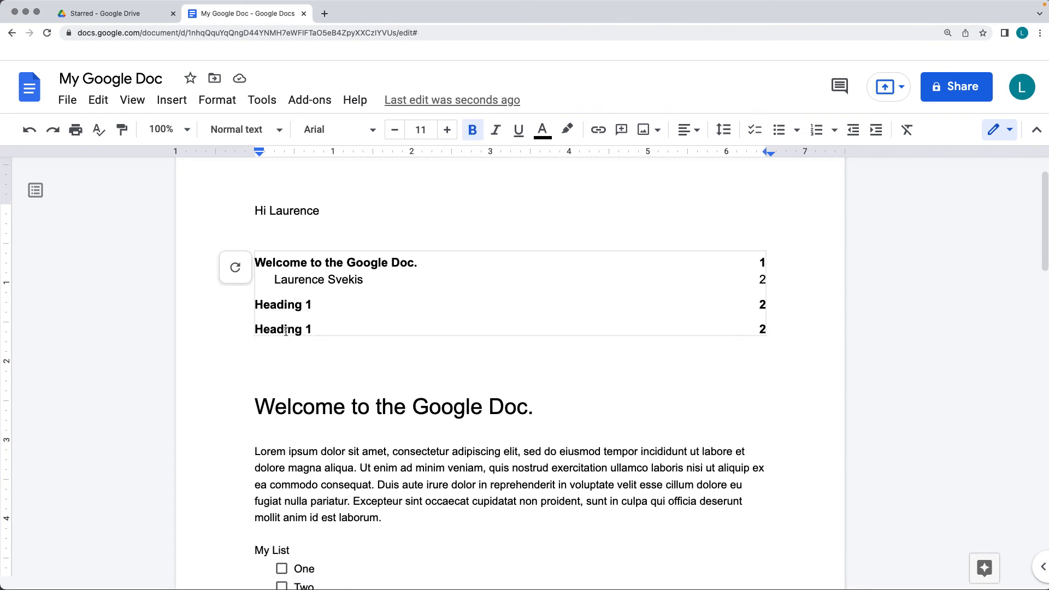
pyautogui.moveTo(319, 332); pyautogui.dragTo(252, 326)
pyautogui.click(229, 269)
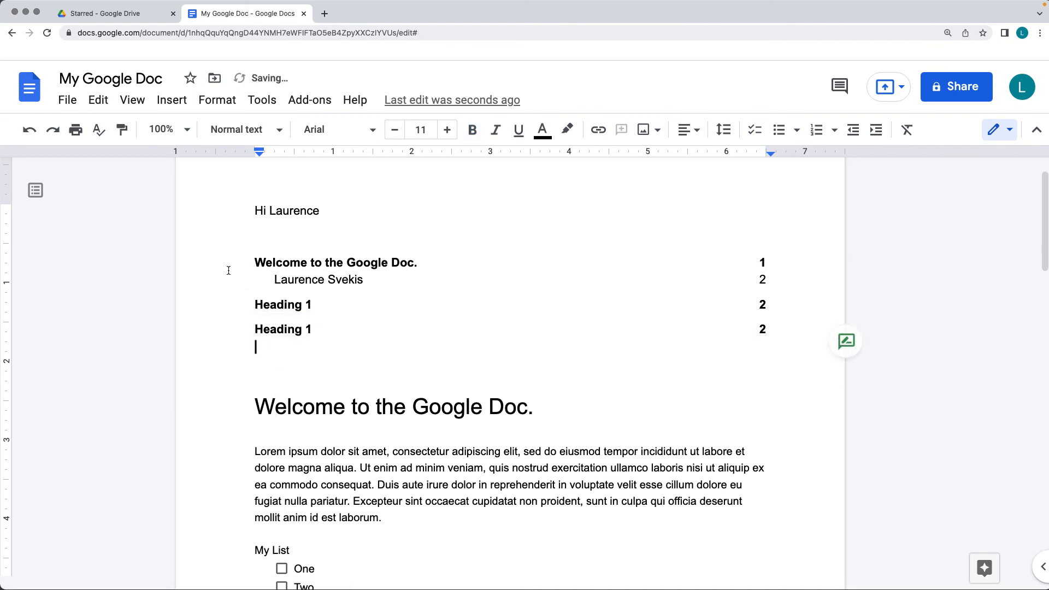
# Step: Go to the second "Heading 1" heading from its table of contents entry and change its style to Heading 3
pyautogui.click(288, 327)
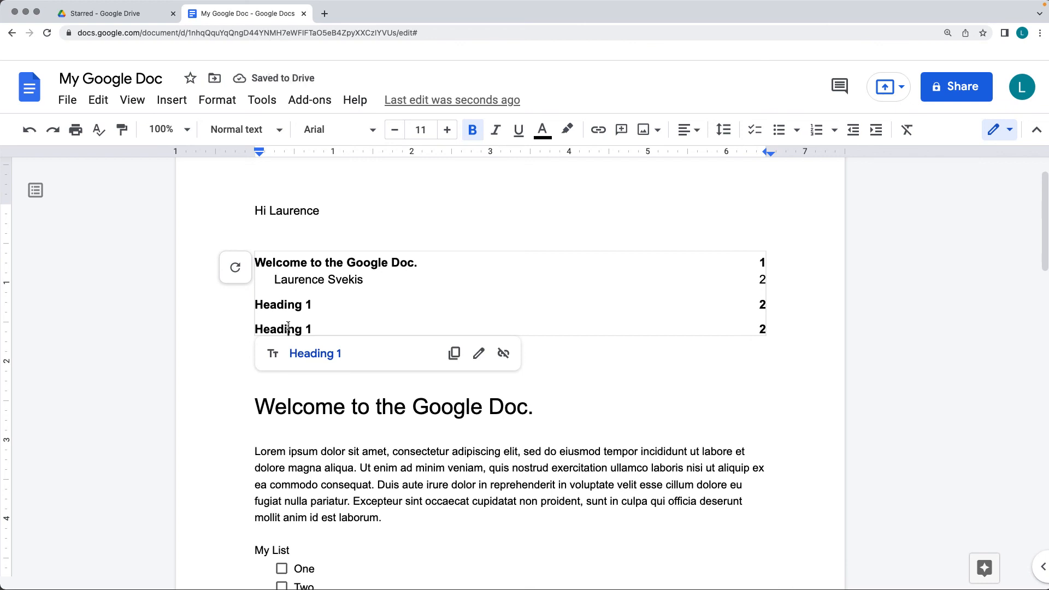
pyautogui.click(273, 352)
pyautogui.click(223, 131)
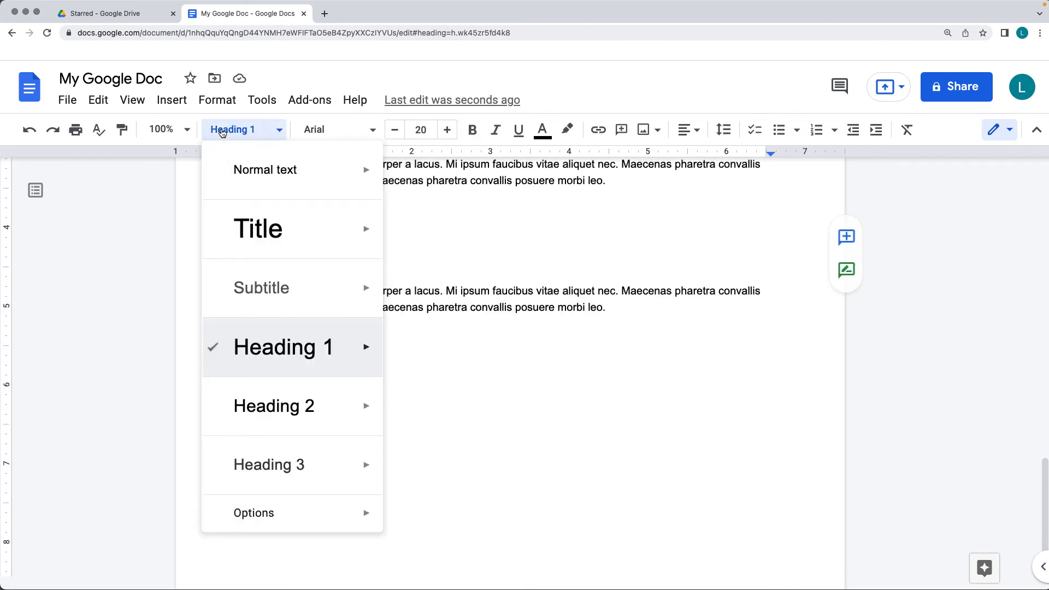
pyautogui.moveTo(271, 399)
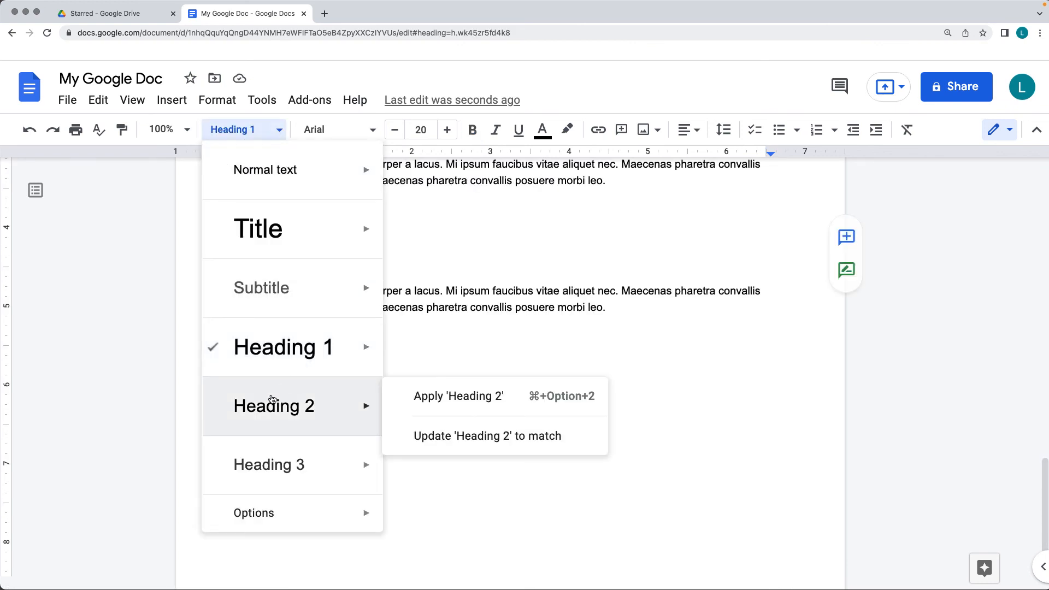
pyautogui.click(271, 466)
pyautogui.click(461, 275)
# Step: Update the table of contents to reflect the changed heading level
pyautogui.scroll(20, 400, 302)
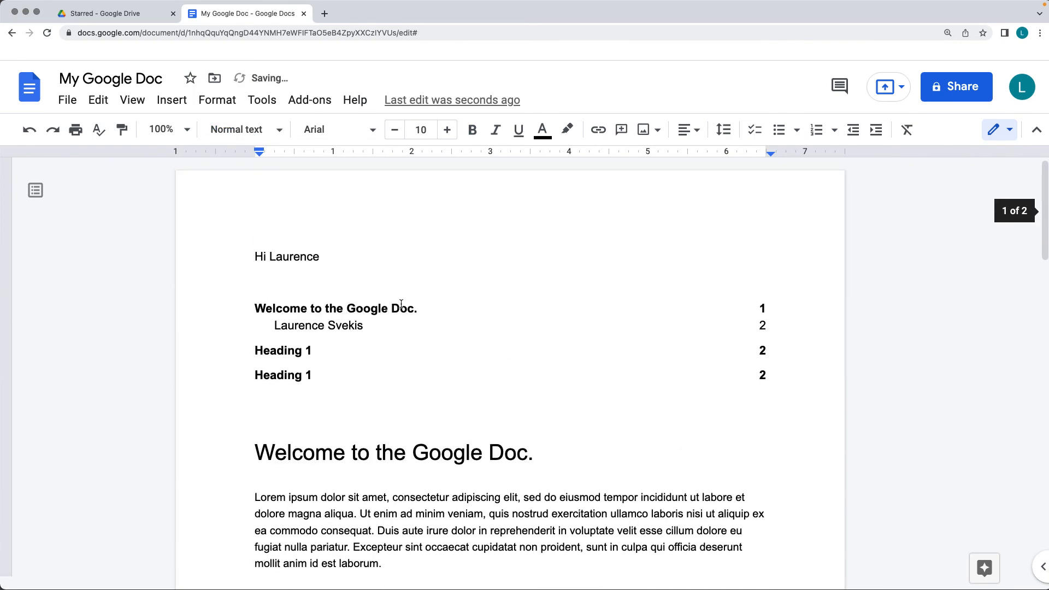
pyautogui.click(275, 304)
pyautogui.click(236, 310)
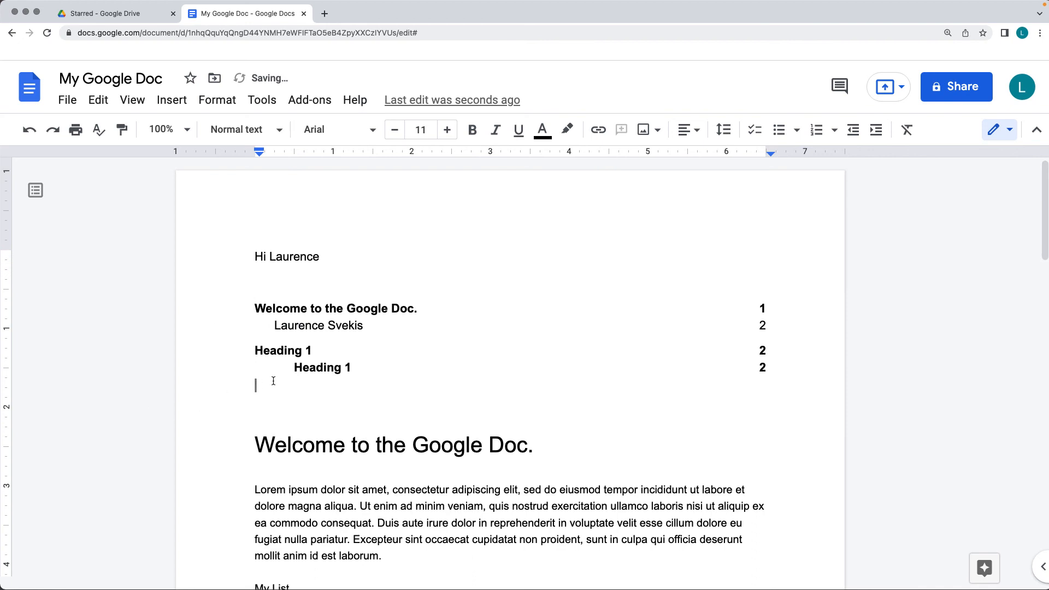